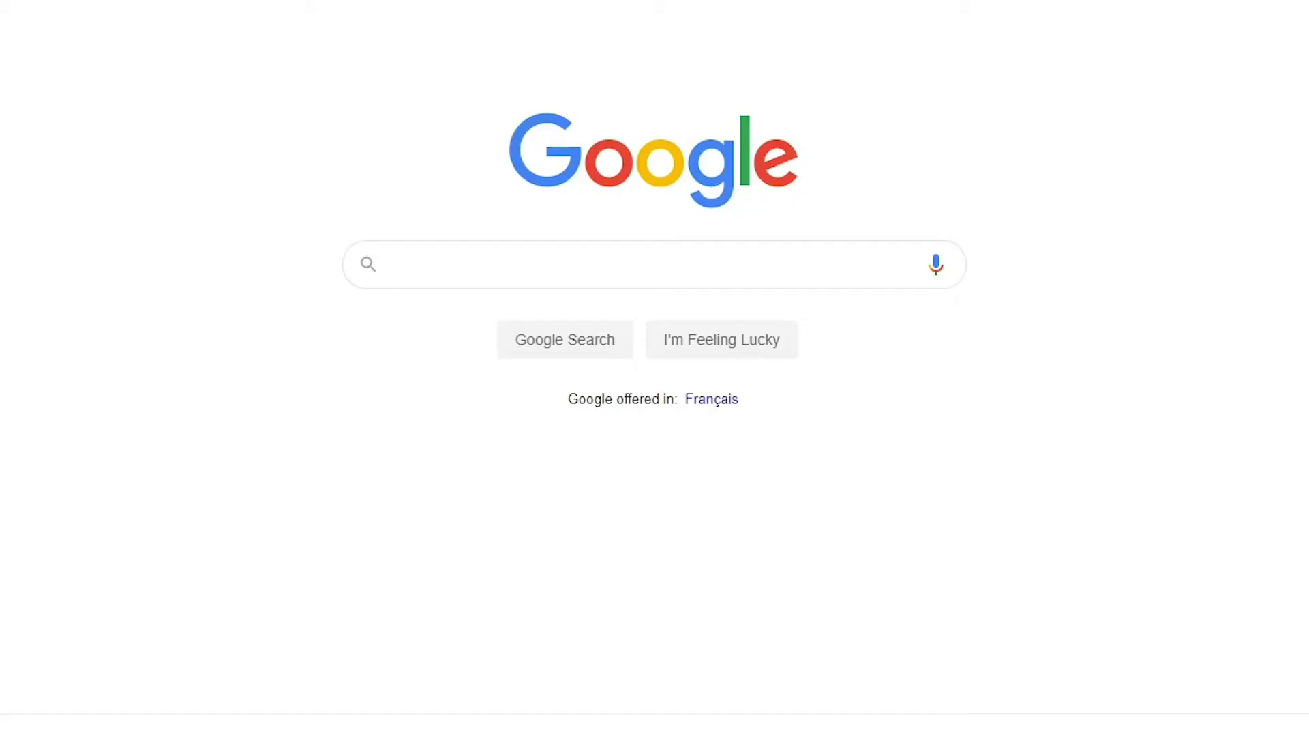
# - Search Google for 'Veed' and go through to the VEED workspace Projects page
pyautogui.write('Veed')
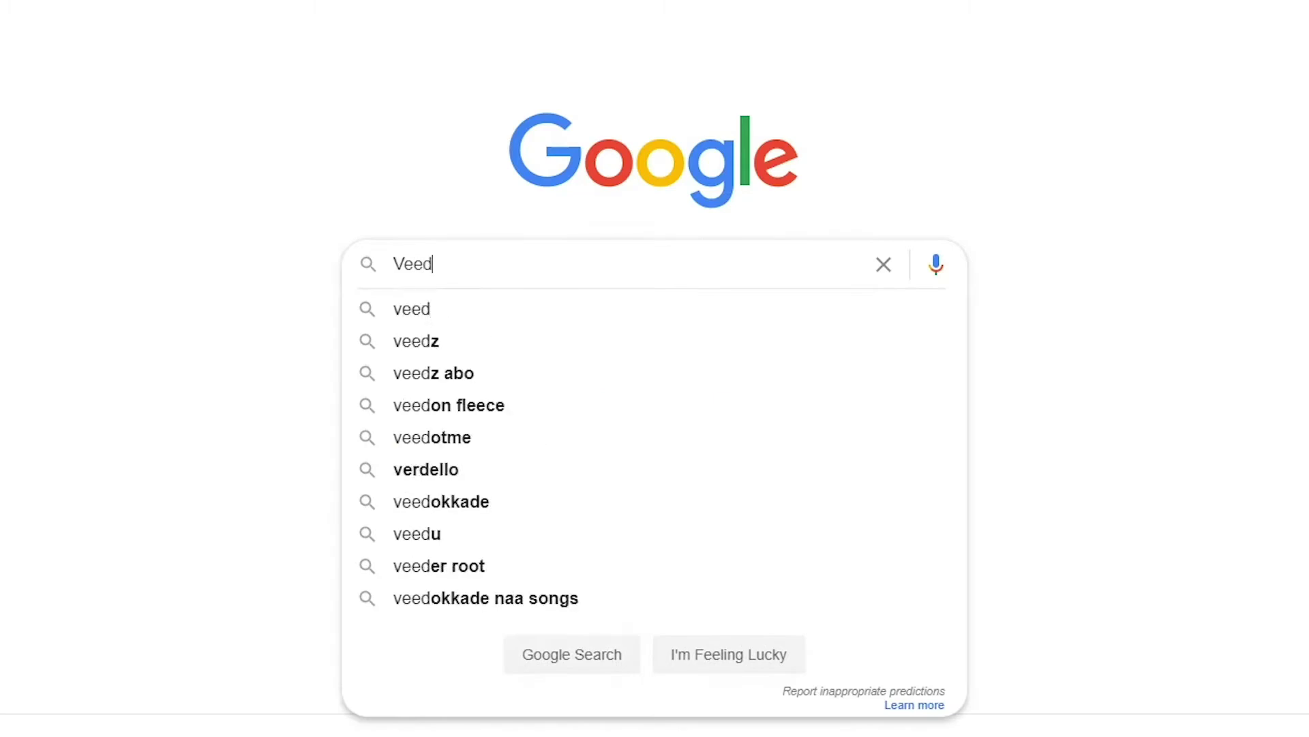
pyautogui.press('Return')
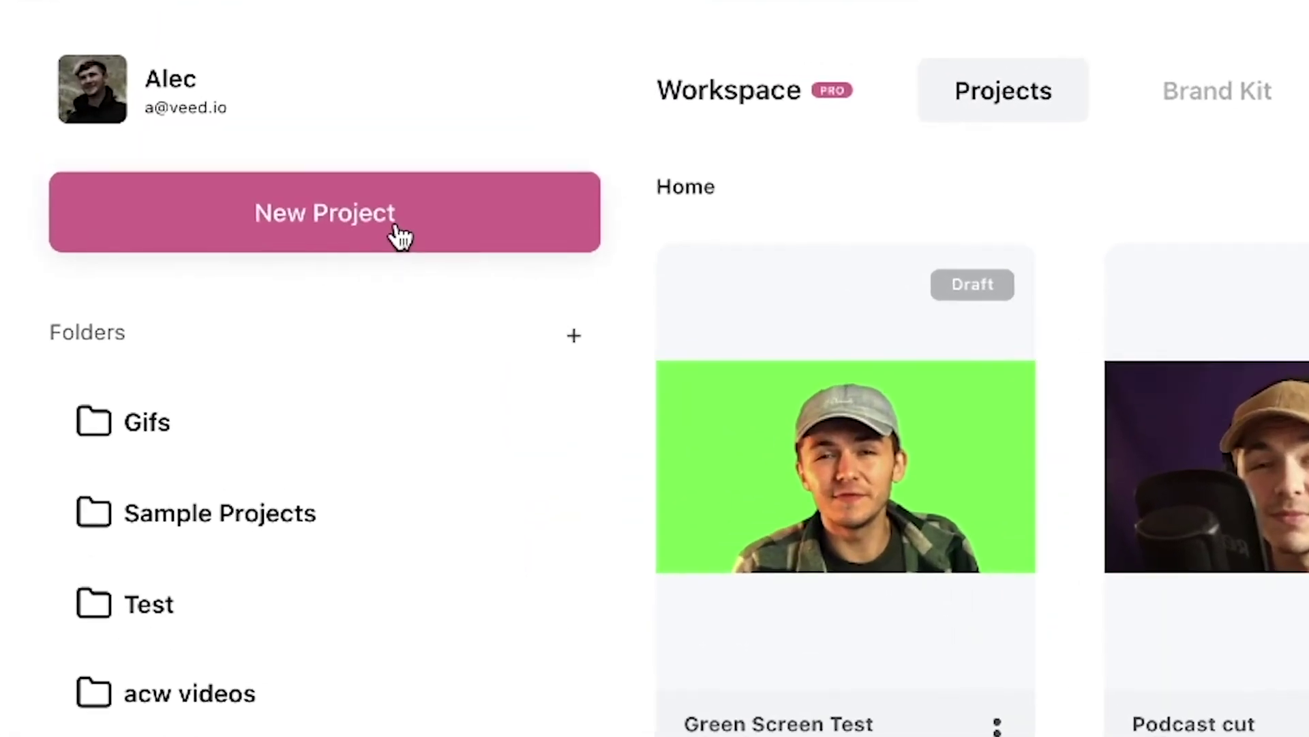
pyautogui.click(397, 228)
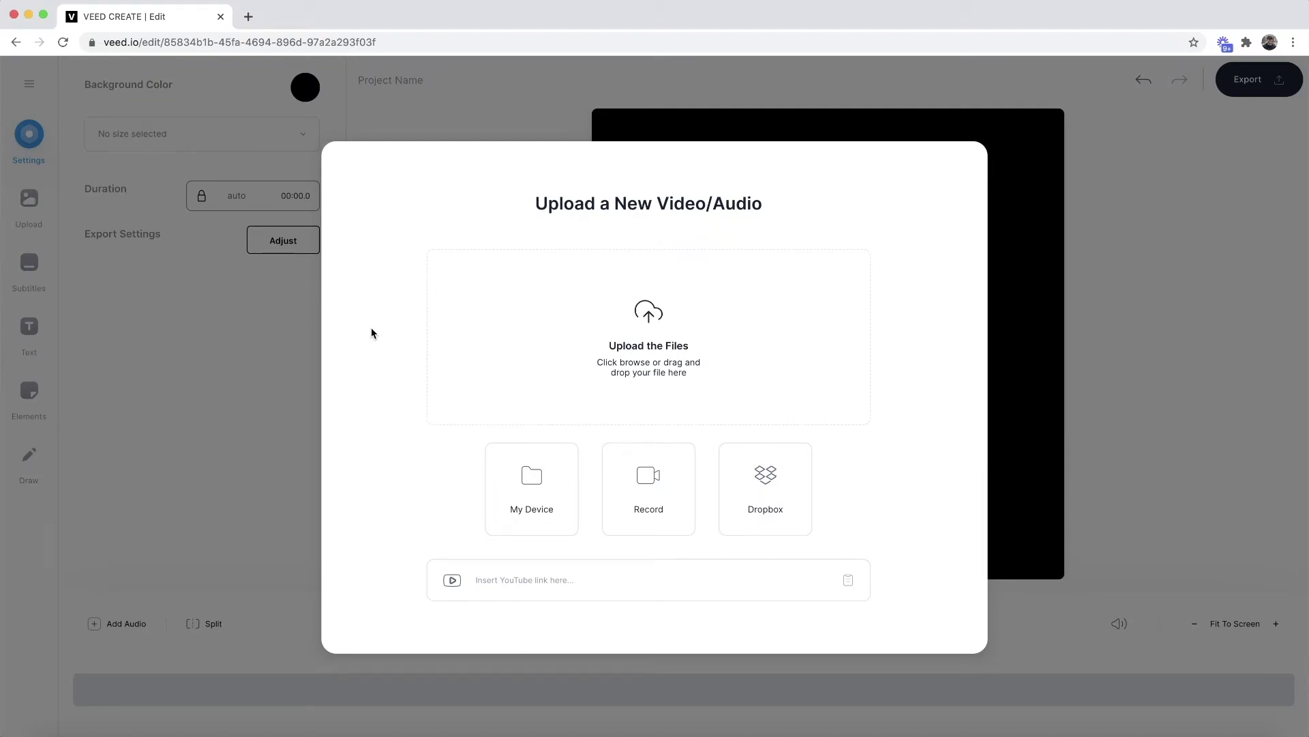
# - Upload Podcast Video.mp4 from Test Clips & SFX > Podcast Video > Podcast into a new project
pyautogui.click(633, 327)
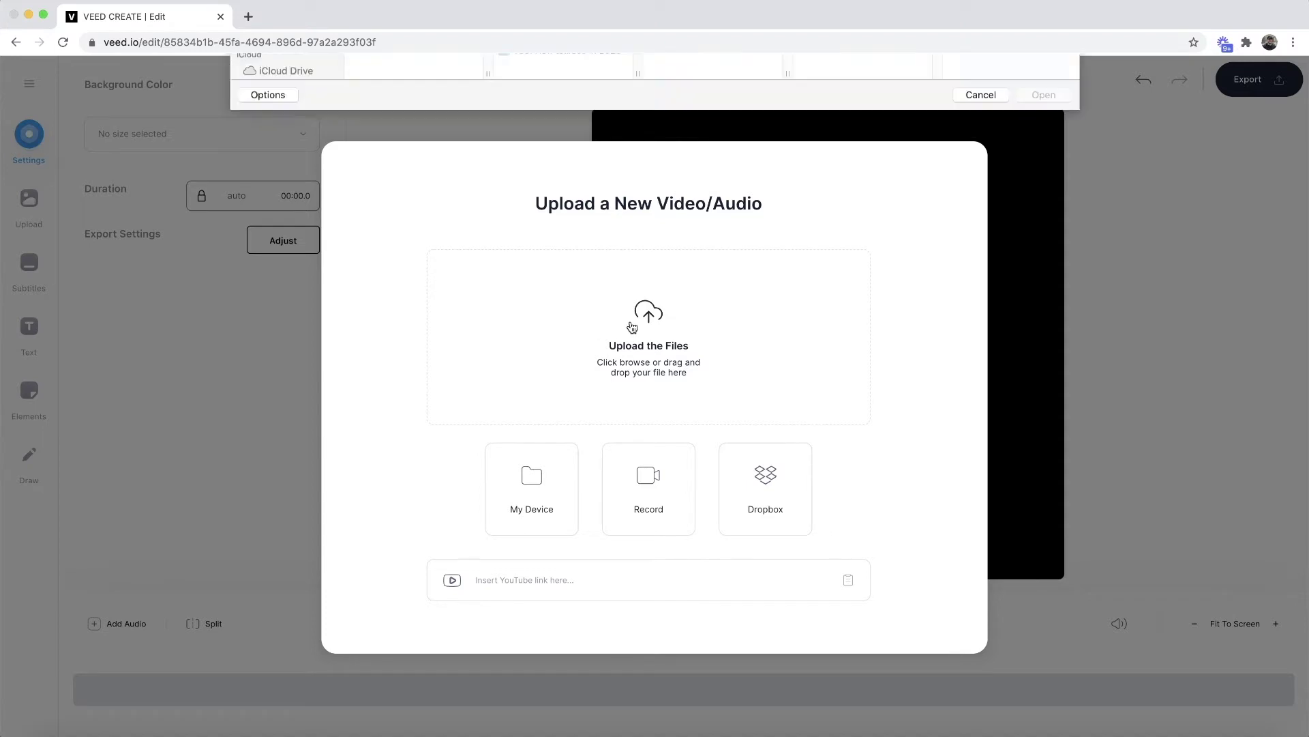
pyautogui.click(410, 170)
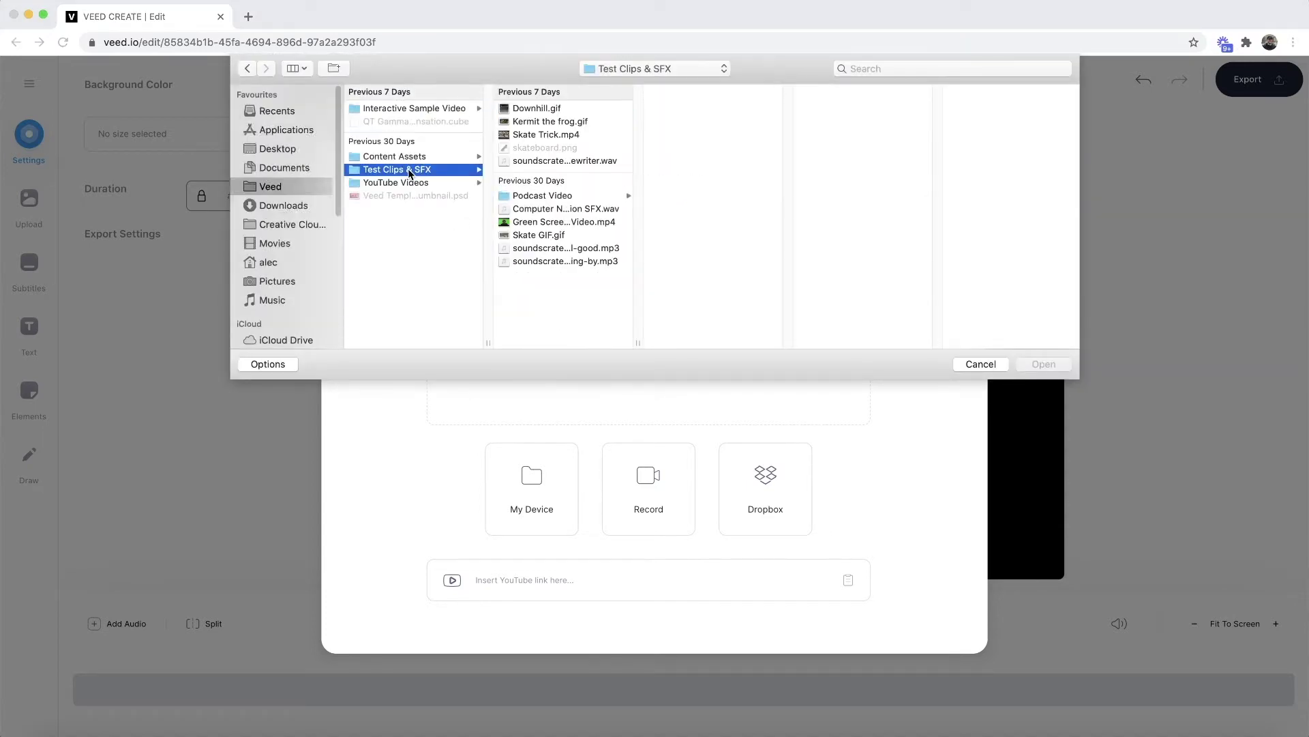
pyautogui.click(549, 198)
pyautogui.click(682, 111)
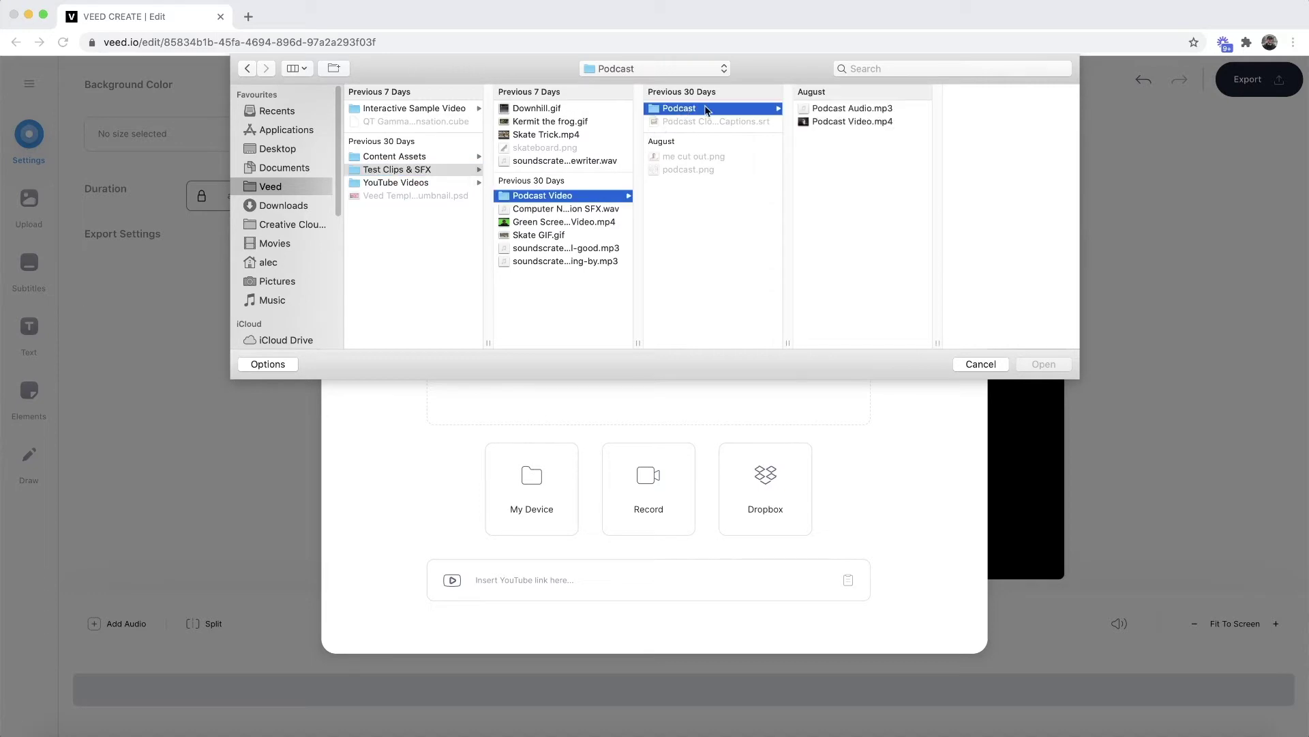
pyautogui.click(851, 121)
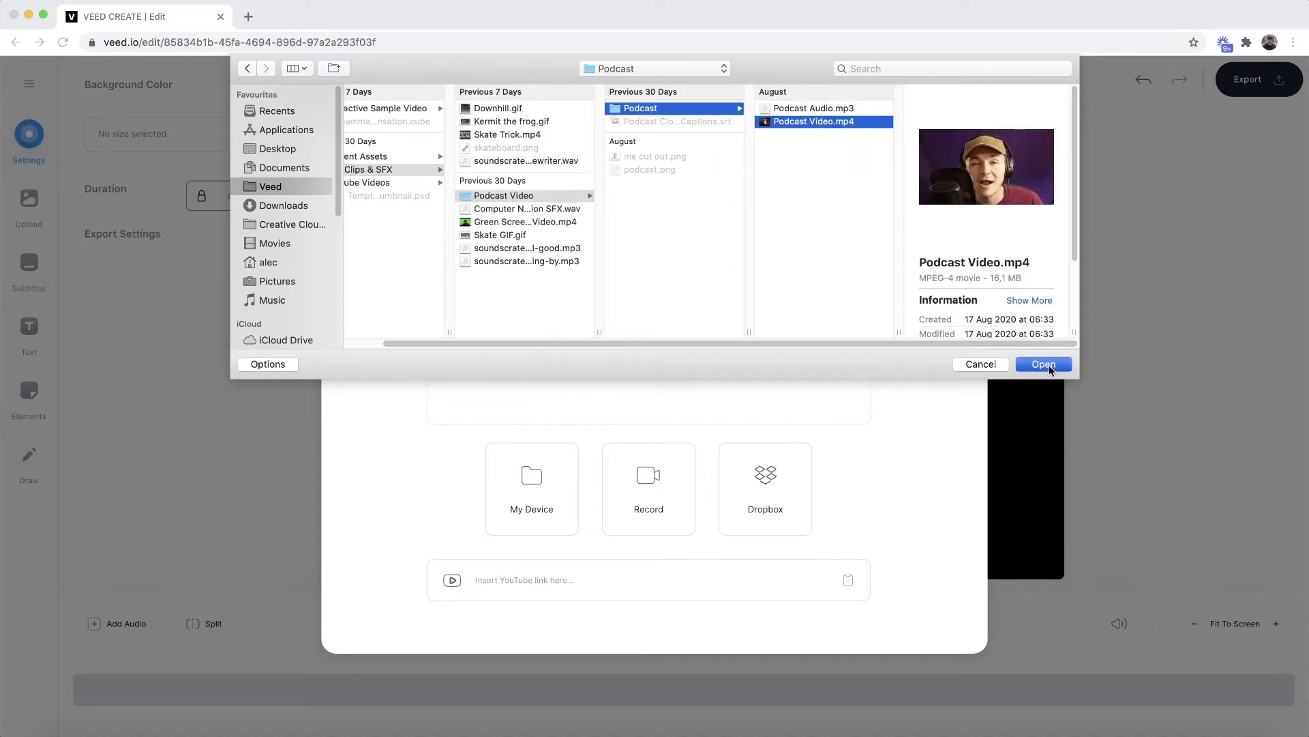
pyautogui.click(1044, 364)
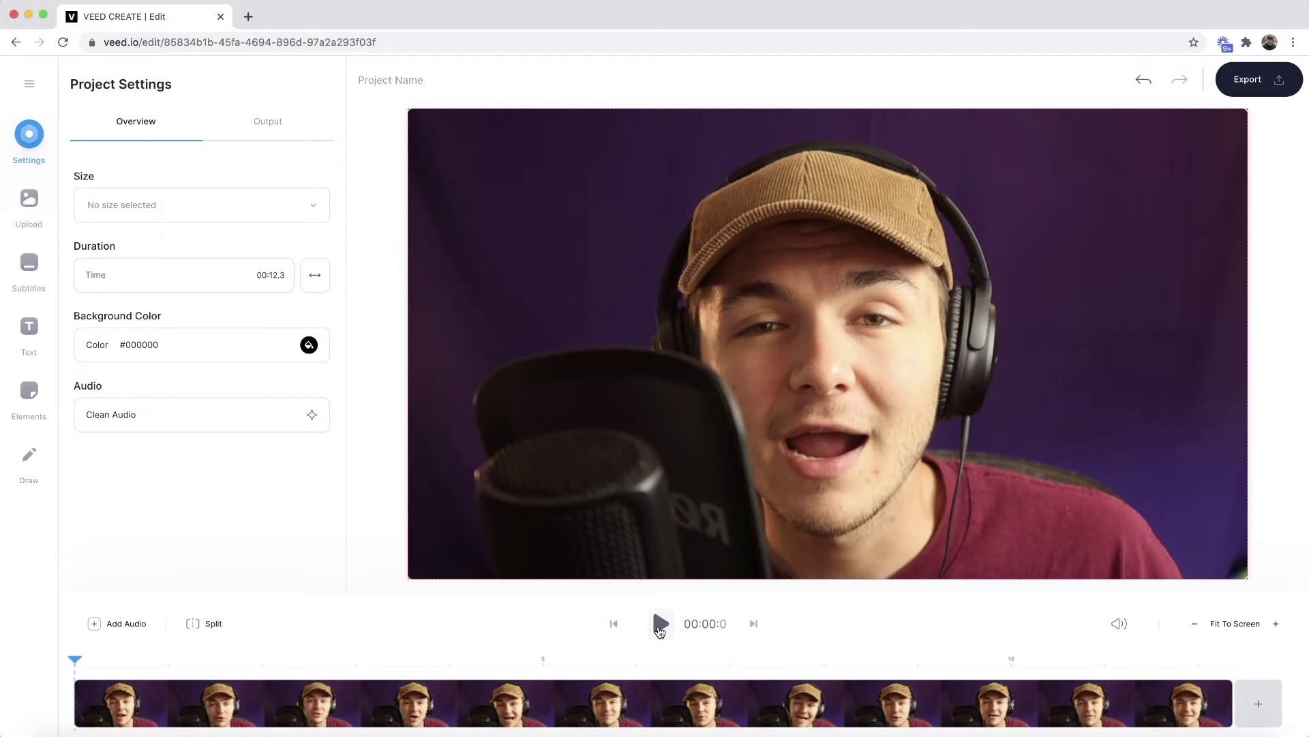
# - Preview the podcast video briefly and choose Auto Subtitles from the Subtitles options
pyautogui.click(660, 626)
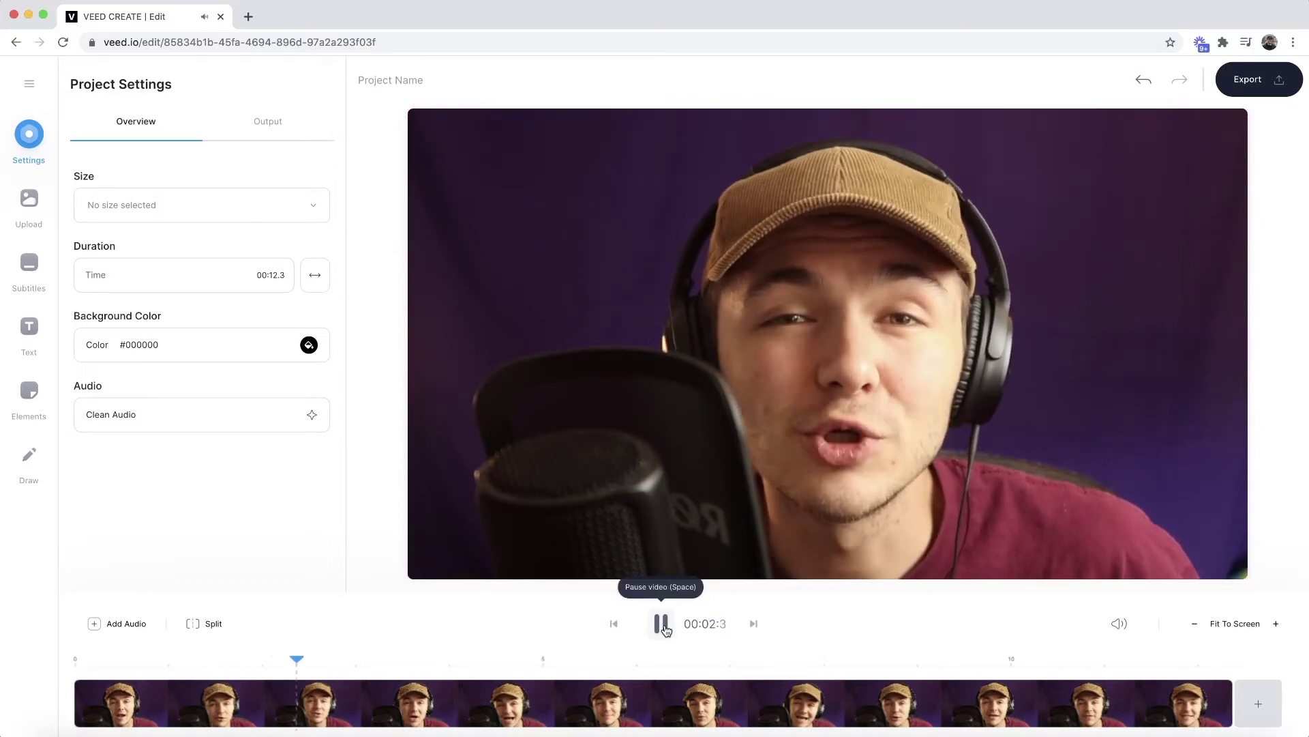
pyautogui.click(661, 624)
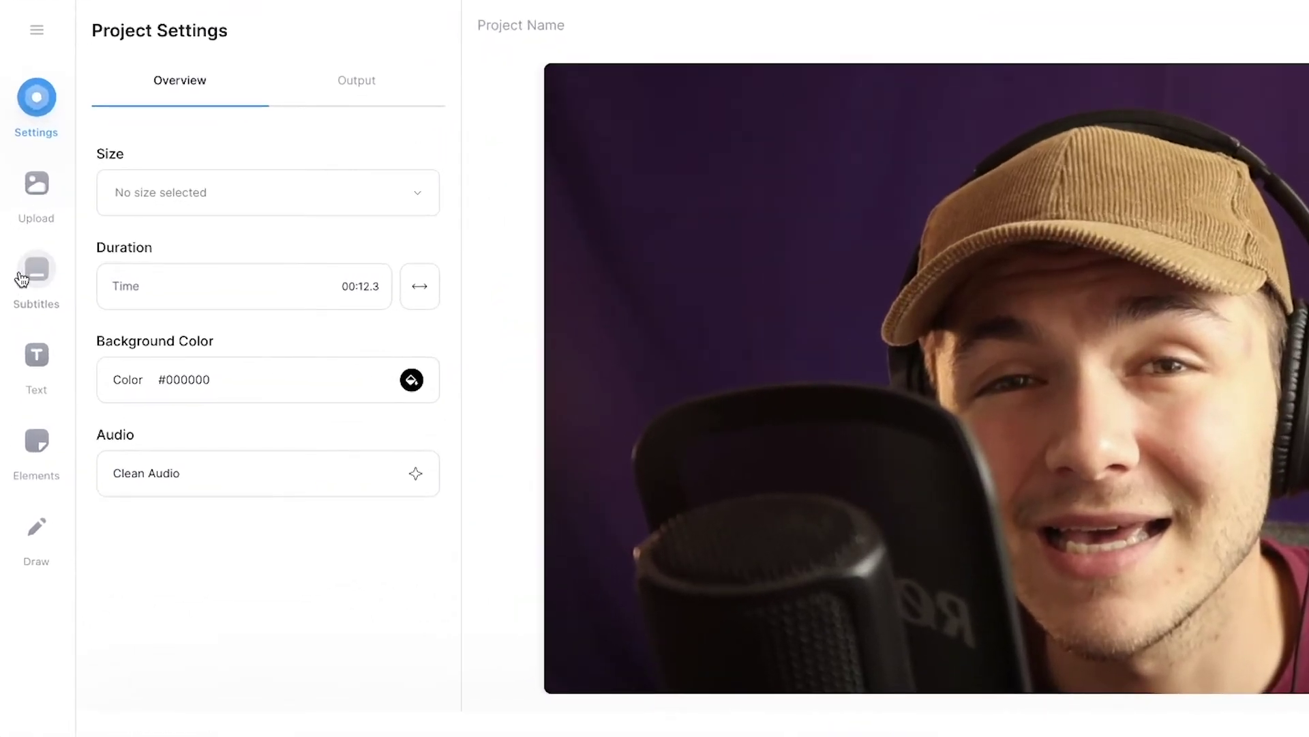
pyautogui.click(23, 279)
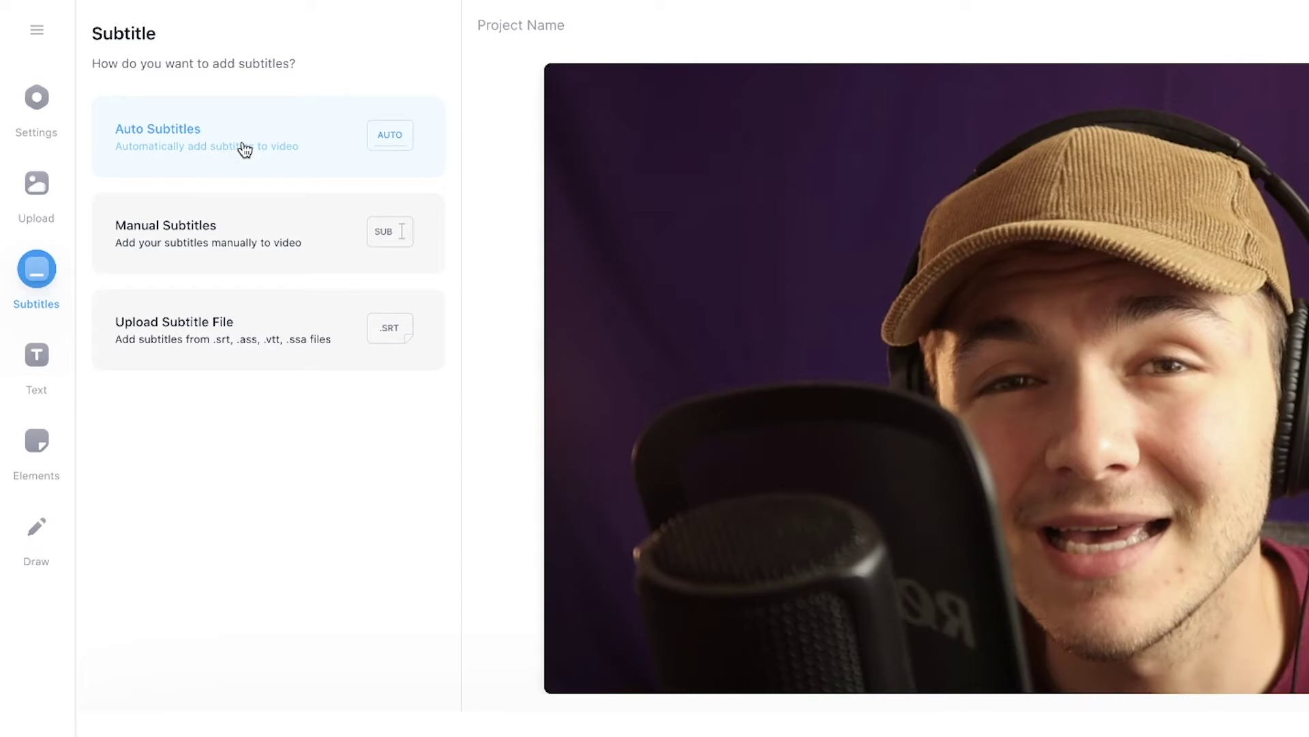
pyautogui.click(306, 125)
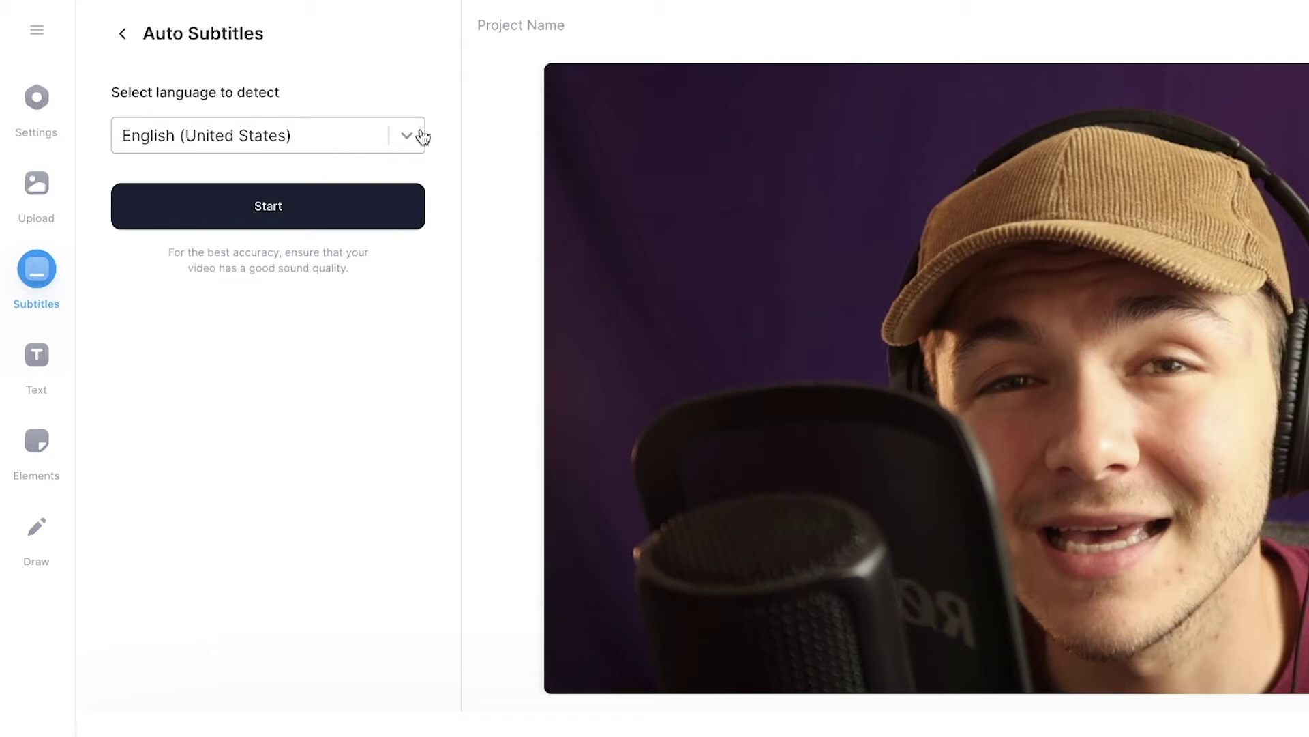
# - Keep English (United States) as the subtitle language and start the automatic transcription
pyautogui.click(406, 140)
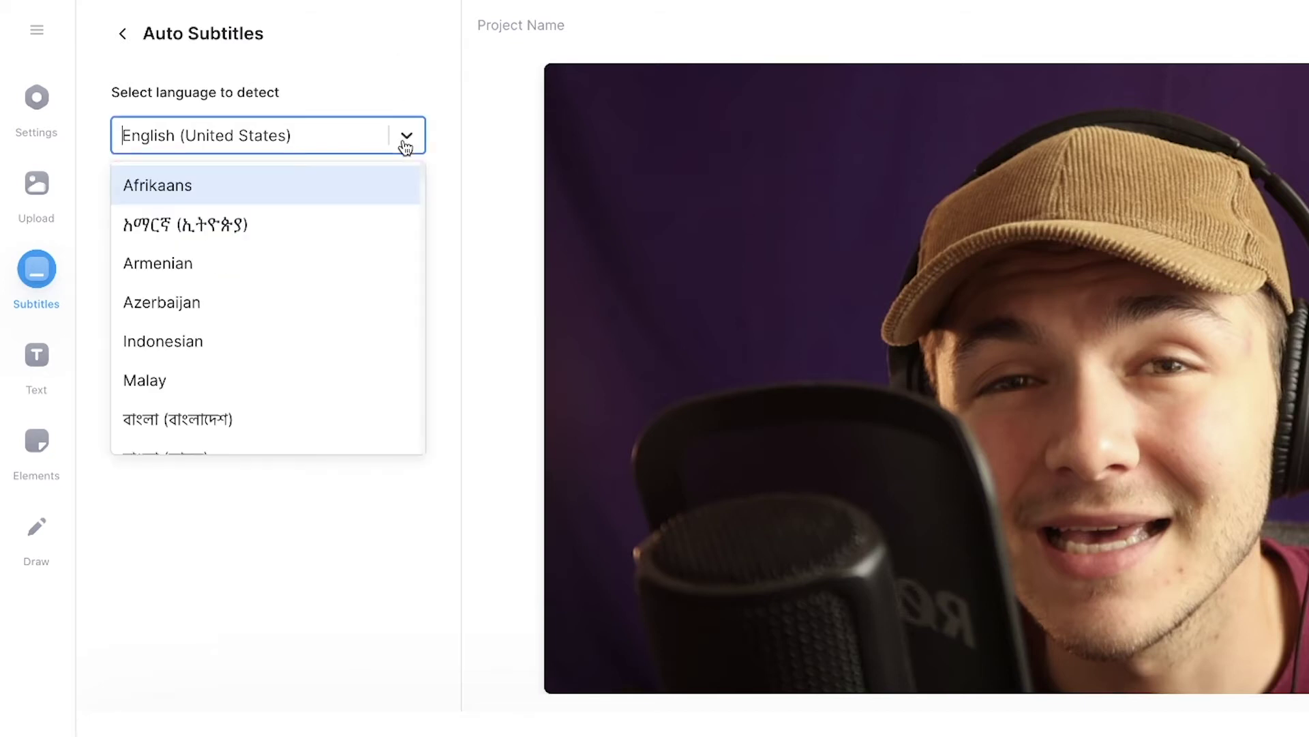
pyautogui.scroll(-3, 321, 342)
pyautogui.scroll(3, 321, 342)
pyautogui.click(398, 54)
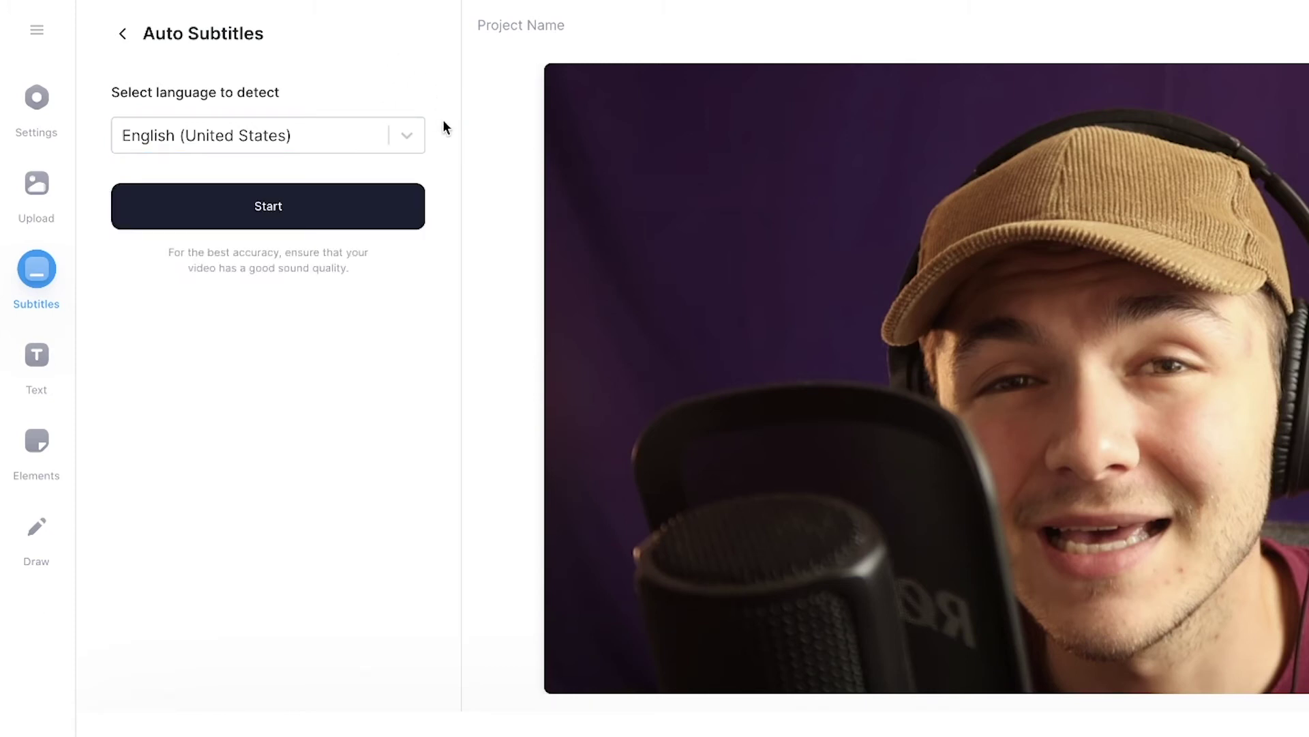
pyautogui.click(349, 199)
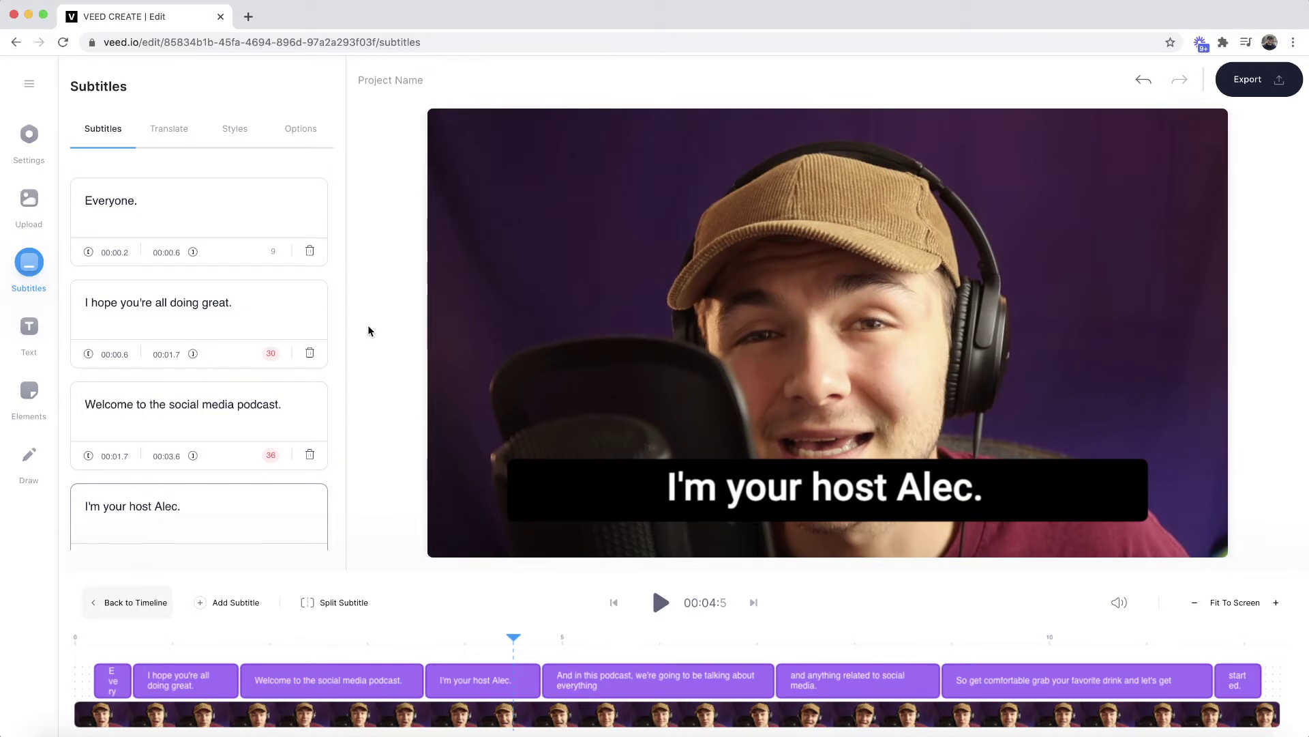
# - Play the podcast from the start to check the eight generated subtitle lines, then return to 0
pyautogui.scroll(-4, 217, 474)
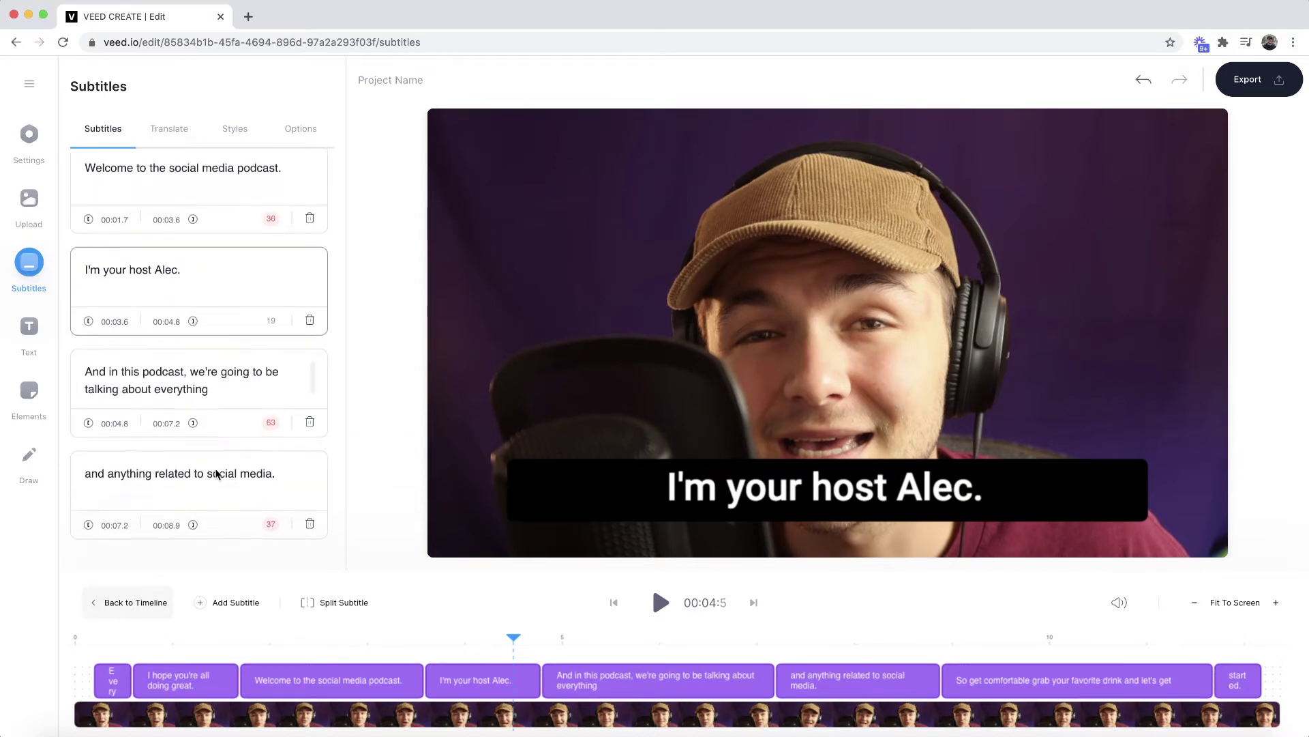
pyautogui.scroll(3, 216, 474)
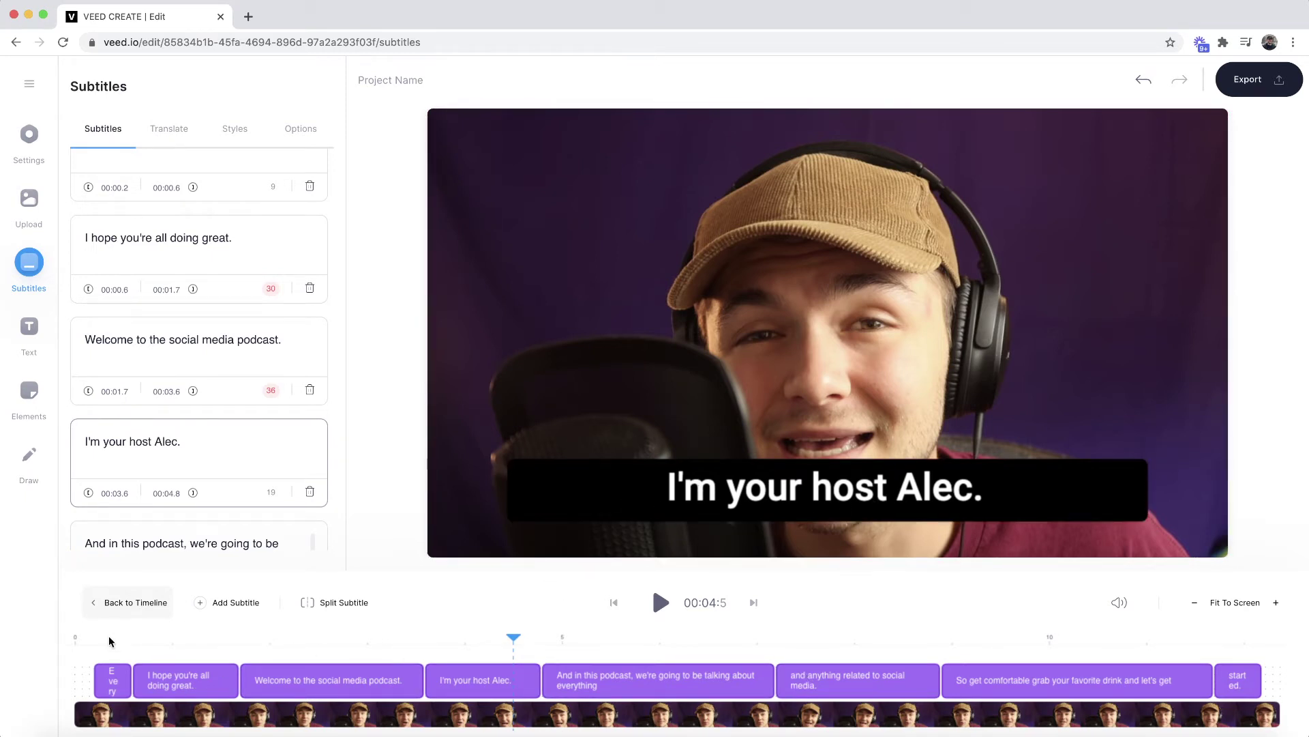
pyautogui.click(74, 639)
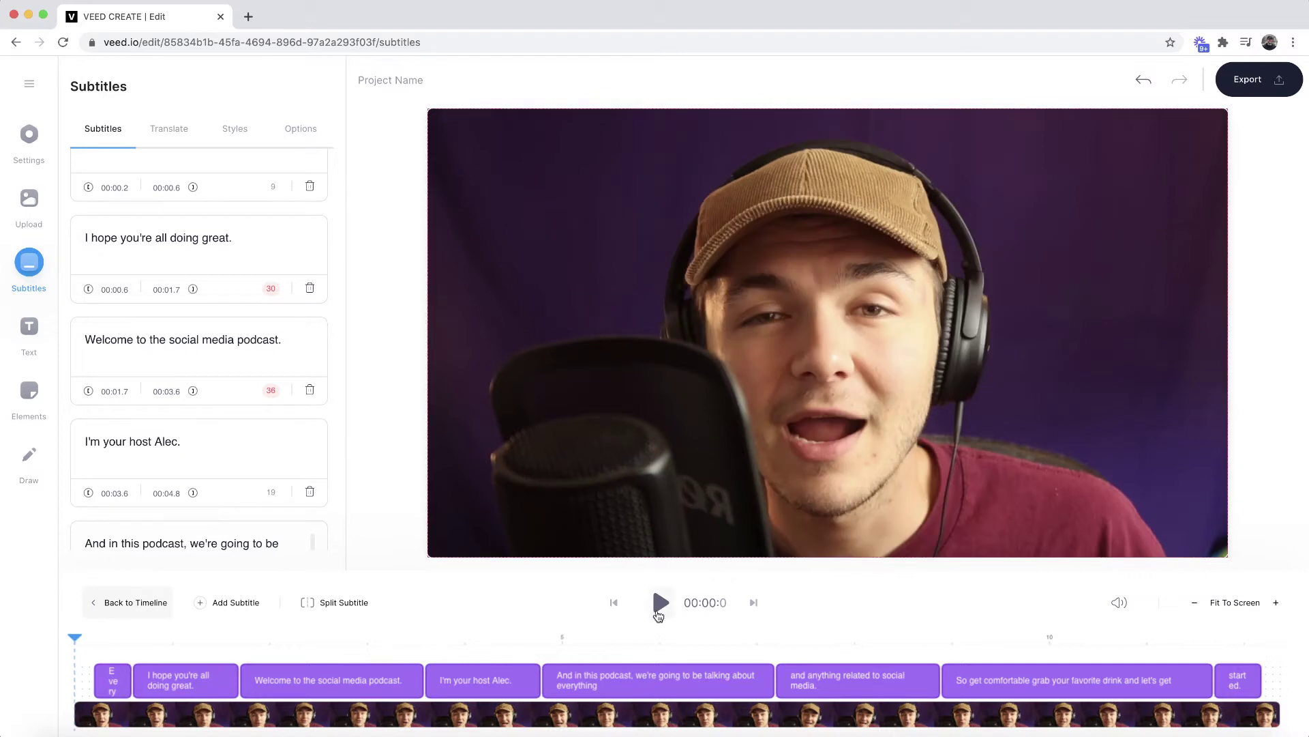
pyautogui.click(660, 603)
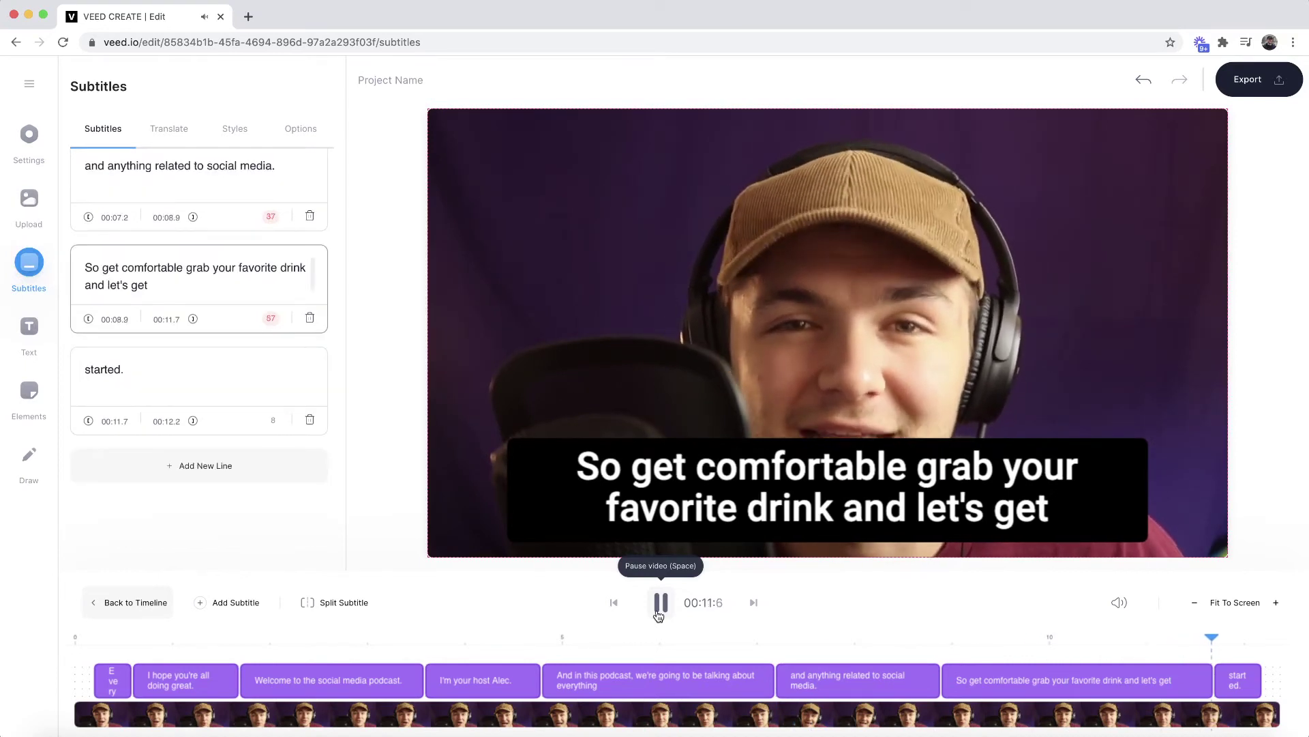
pyautogui.click(659, 616)
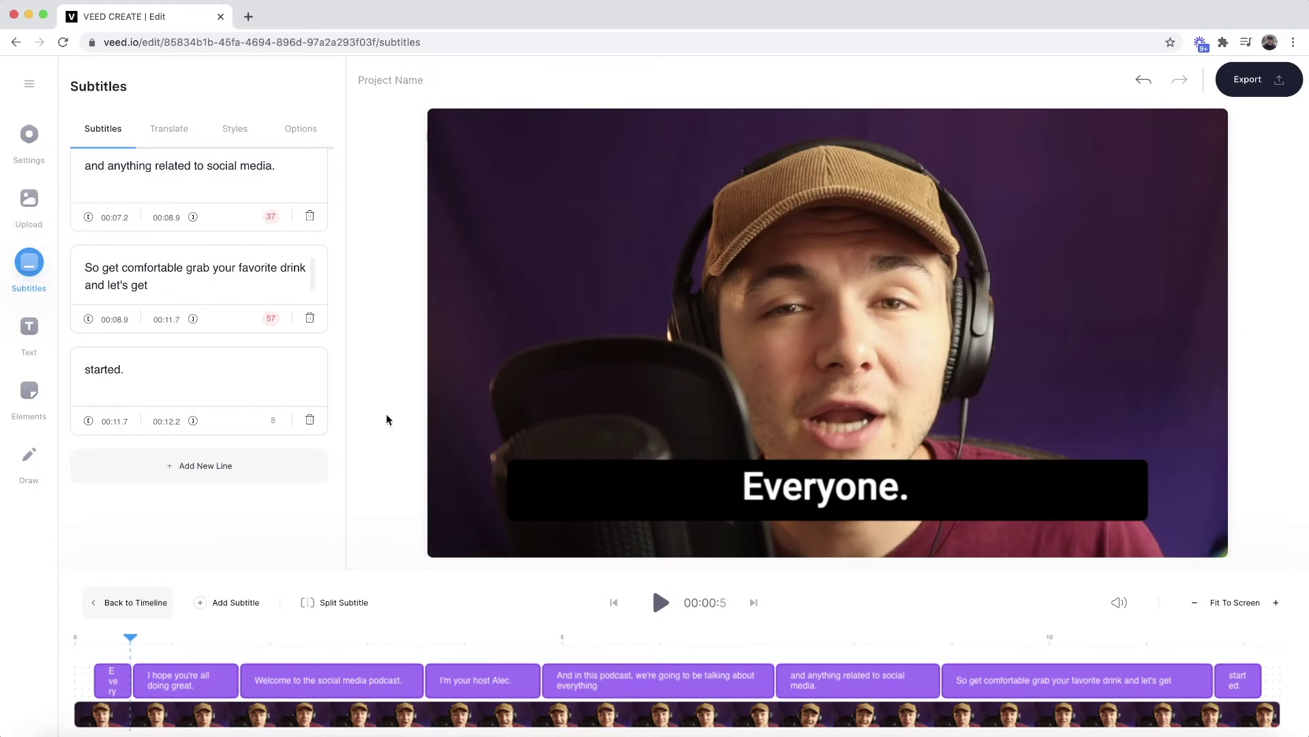
pyautogui.moveTo(112, 640); pyautogui.dragTo(44, 637)
# - Change the first subtitle's text from 'Everyone.' to 'Hey everyone.'
pyautogui.scroll(10, 174, 375)
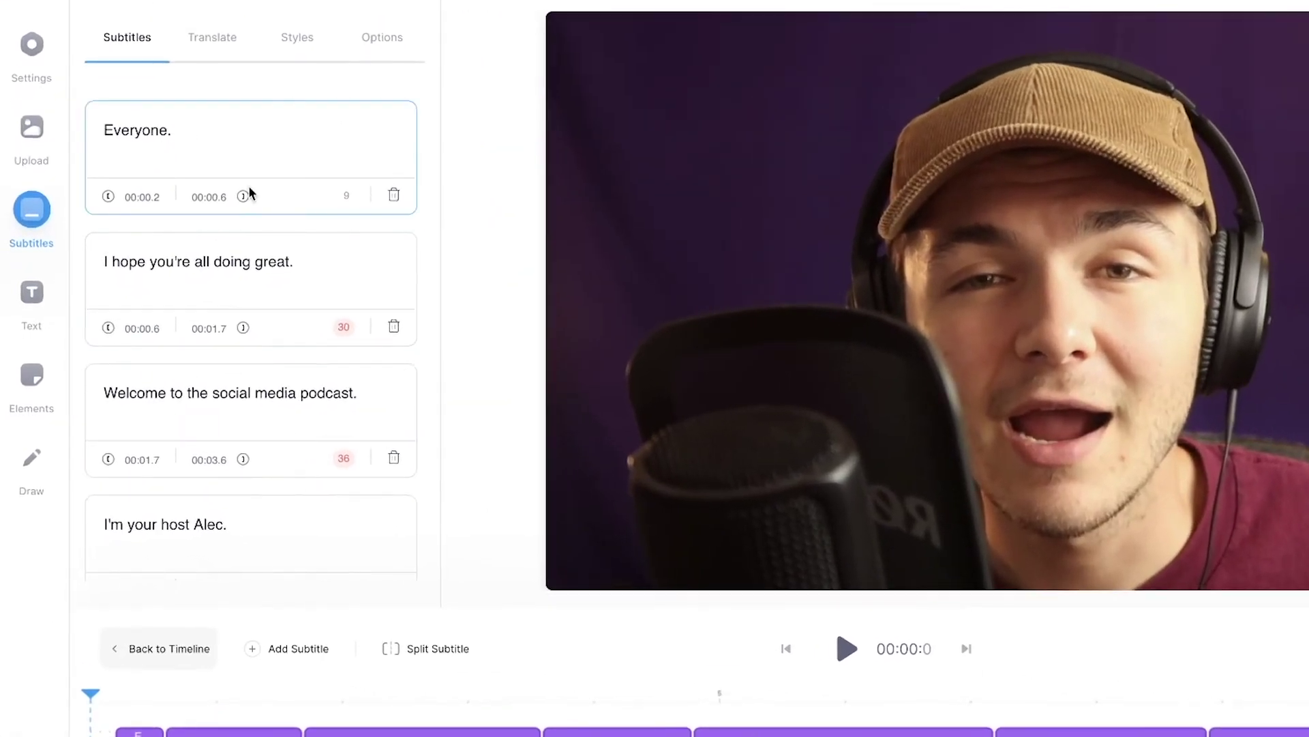
pyautogui.moveTo(141, 248)
pyautogui.click(116, 135)
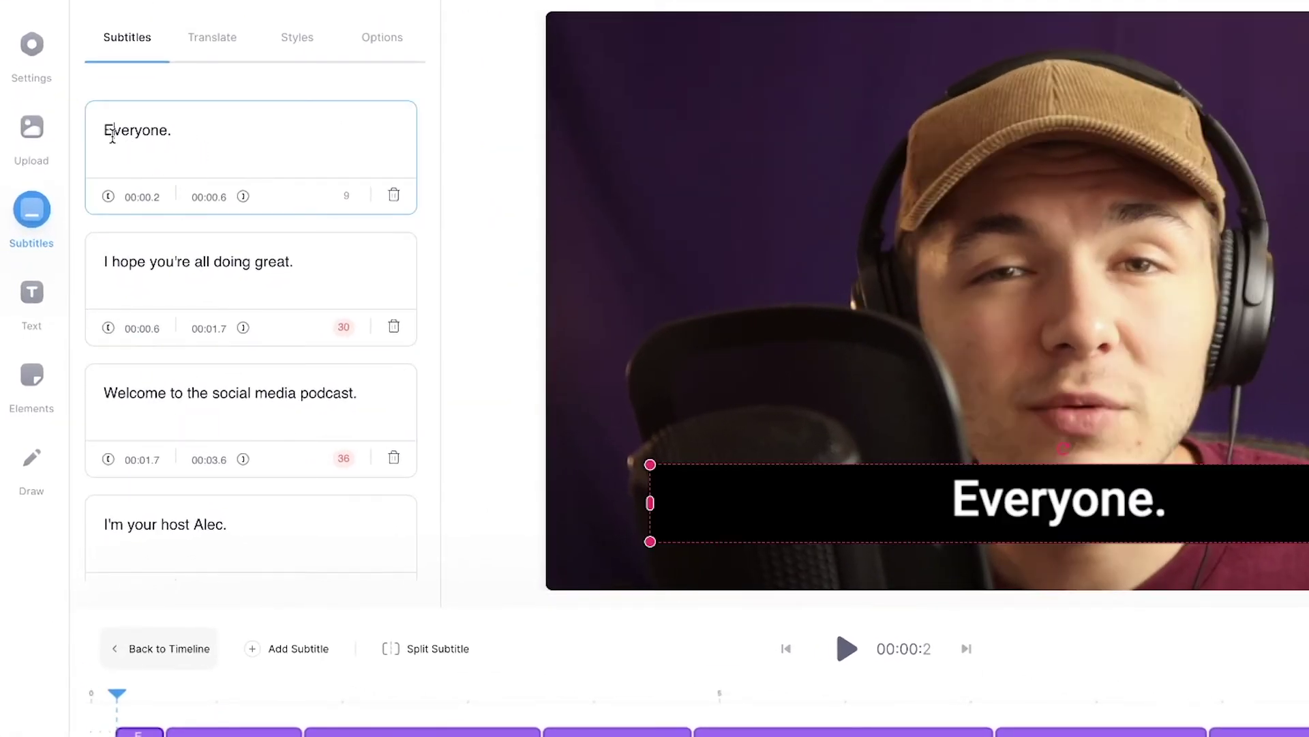
pyautogui.press('BackSpace')
pyautogui.write('Hey ')
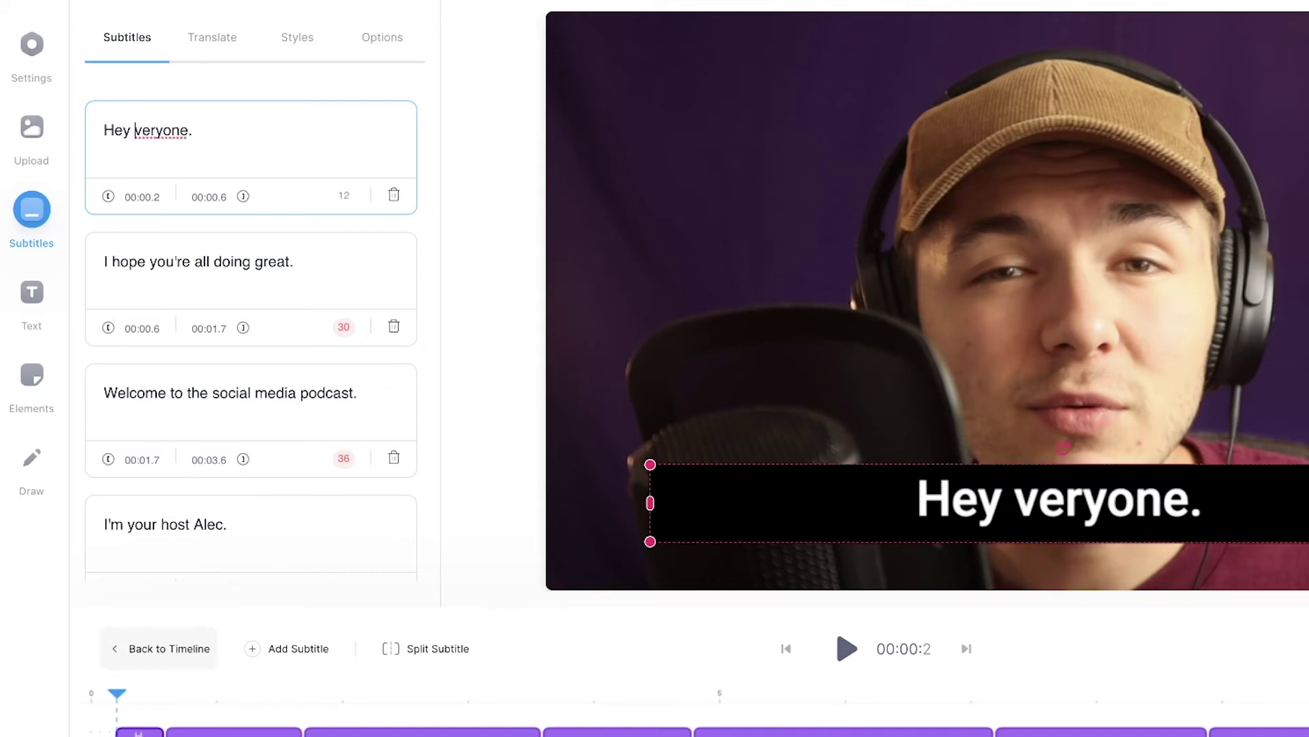
pyautogui.write('e')
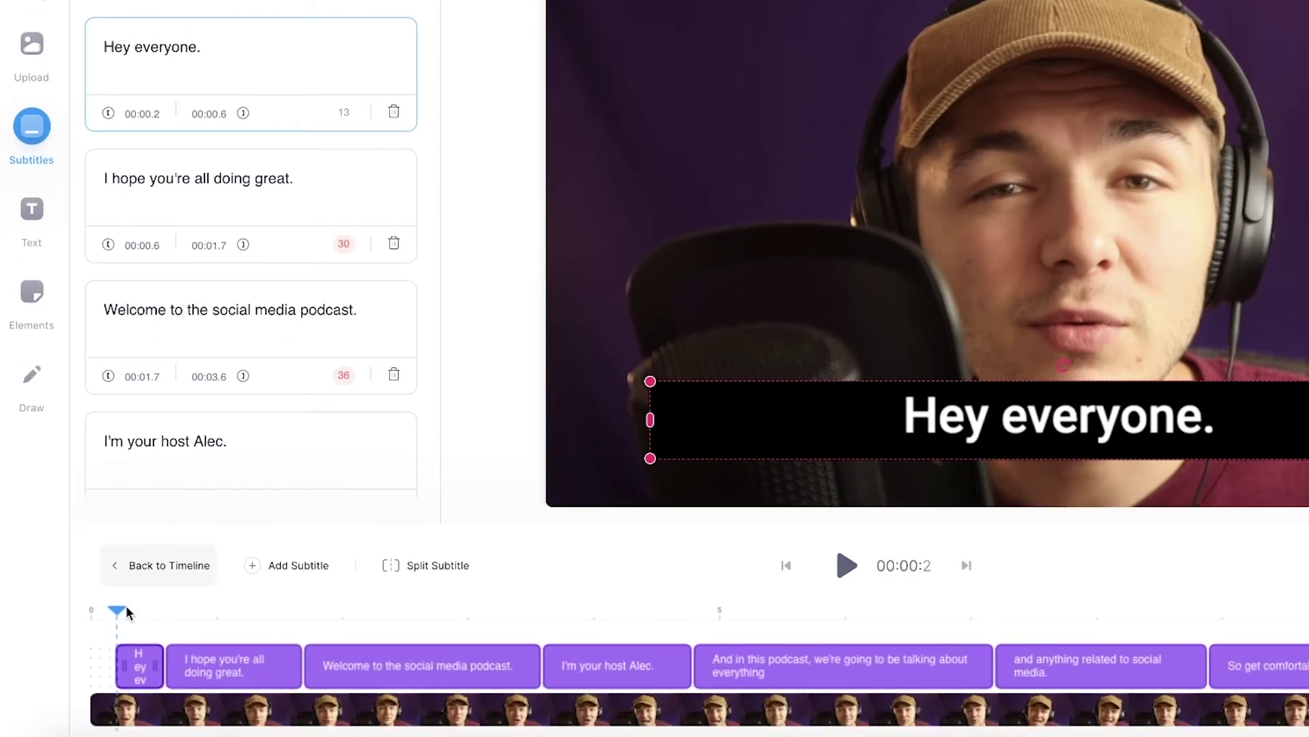
# - Set the first subtitle's start time to 00:00.0
pyautogui.moveTo(123, 692); pyautogui.dragTo(130, 698)
pyautogui.moveTo(130, 609); pyautogui.dragTo(94, 613)
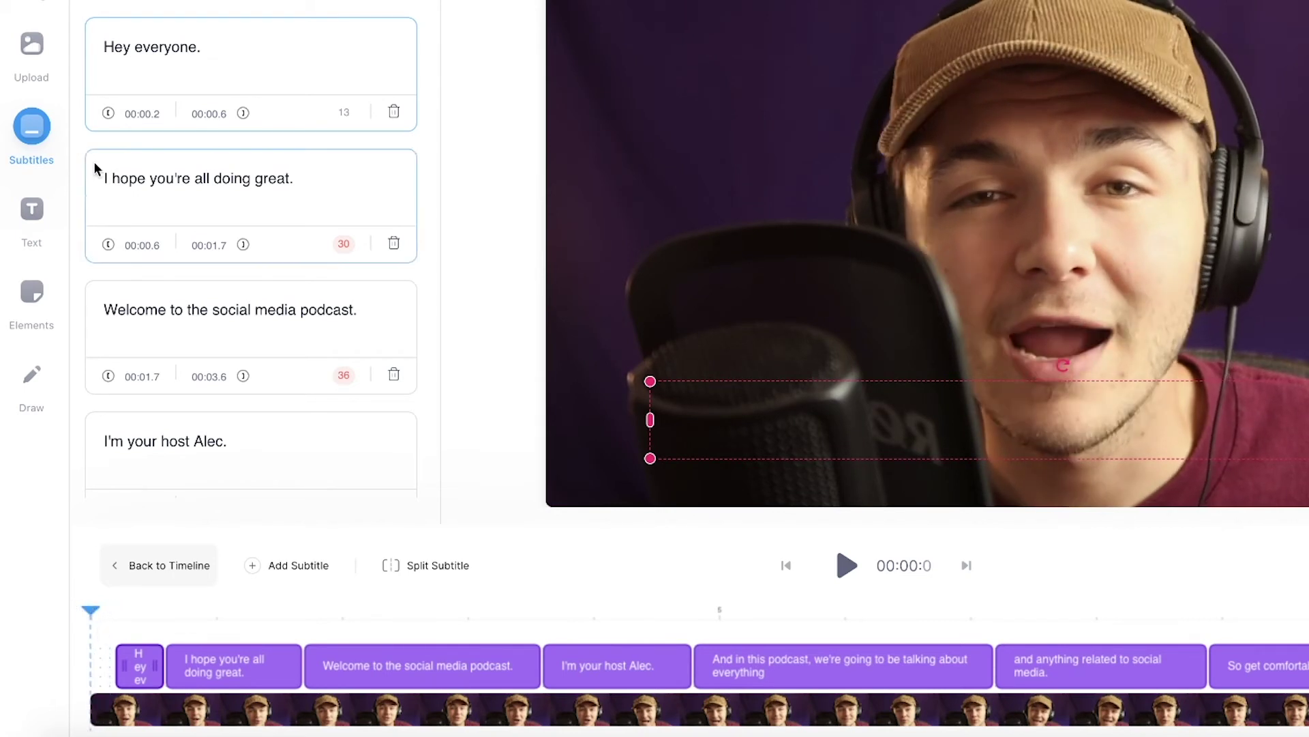
pyautogui.click(107, 114)
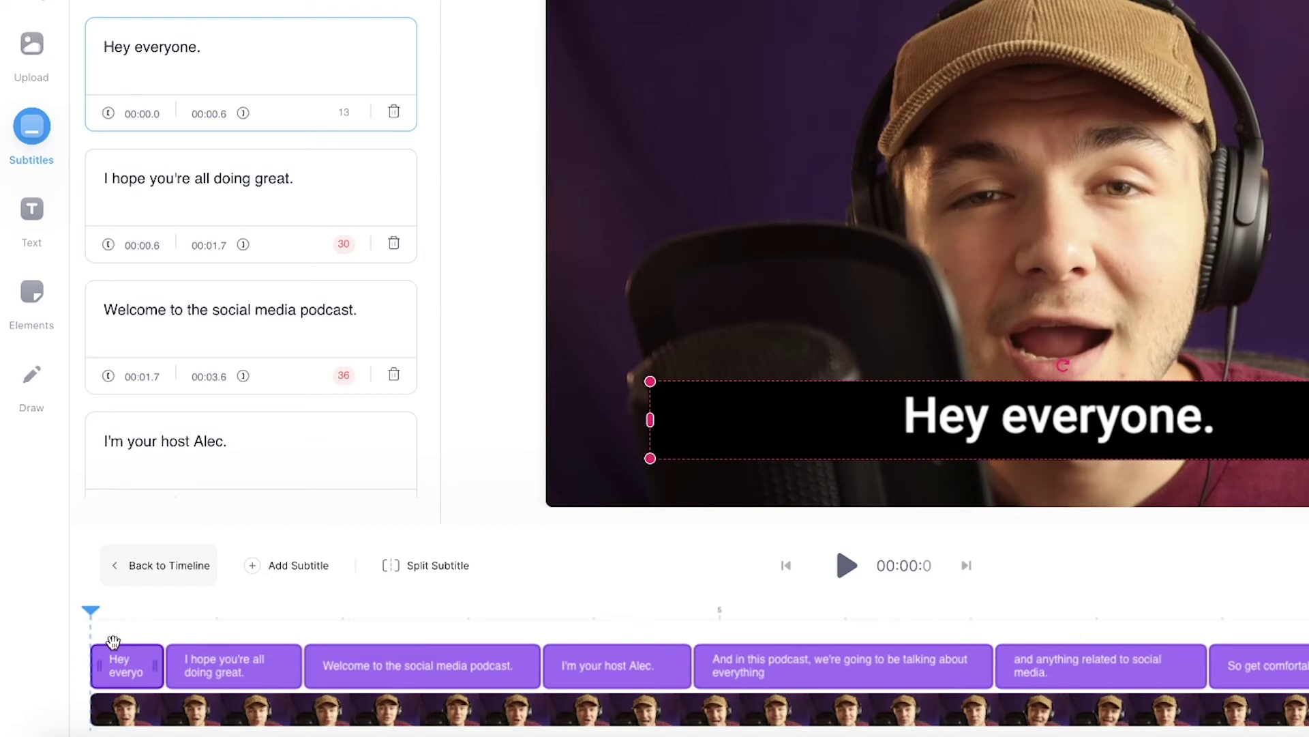
pyautogui.moveTo(94, 665)
pyautogui.mouseDown()
pyautogui.moveTo(108, 665)
pyautogui.moveTo(77, 660)
pyautogui.mouseUp()
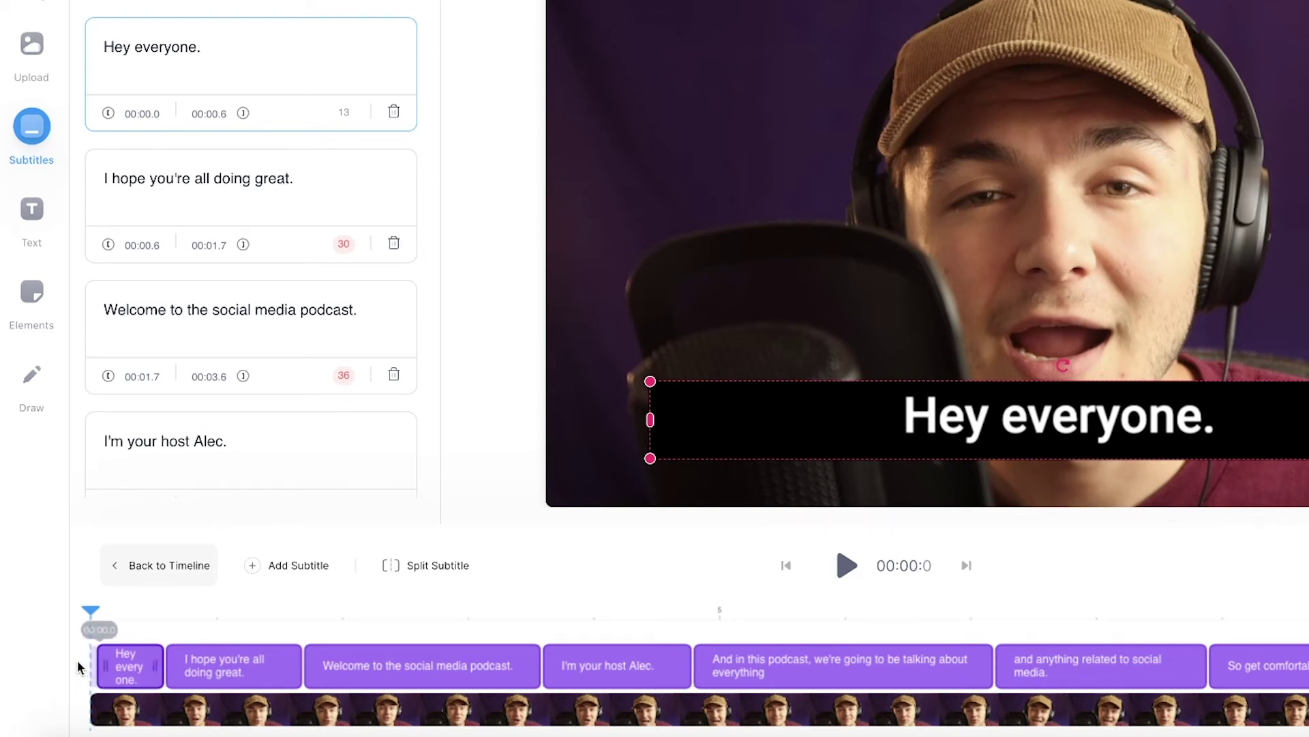
pyautogui.click(153, 111)
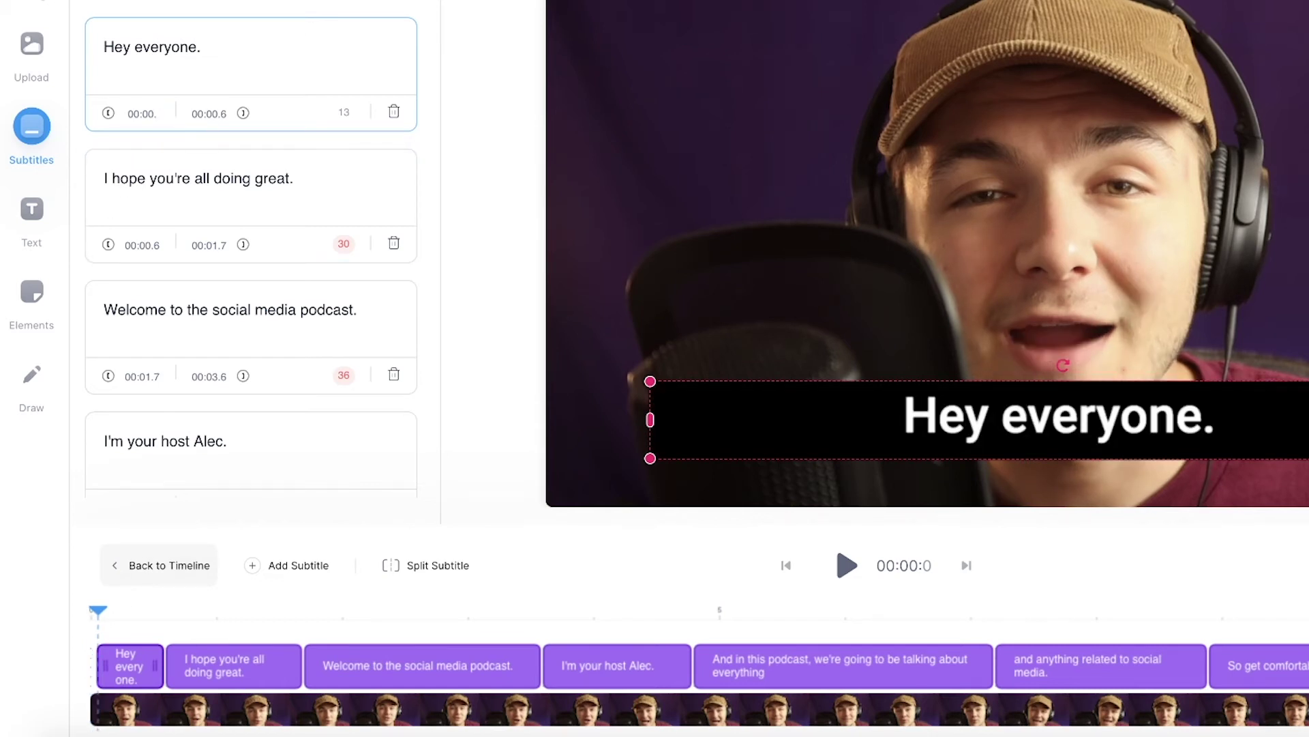
pyautogui.write('.0')
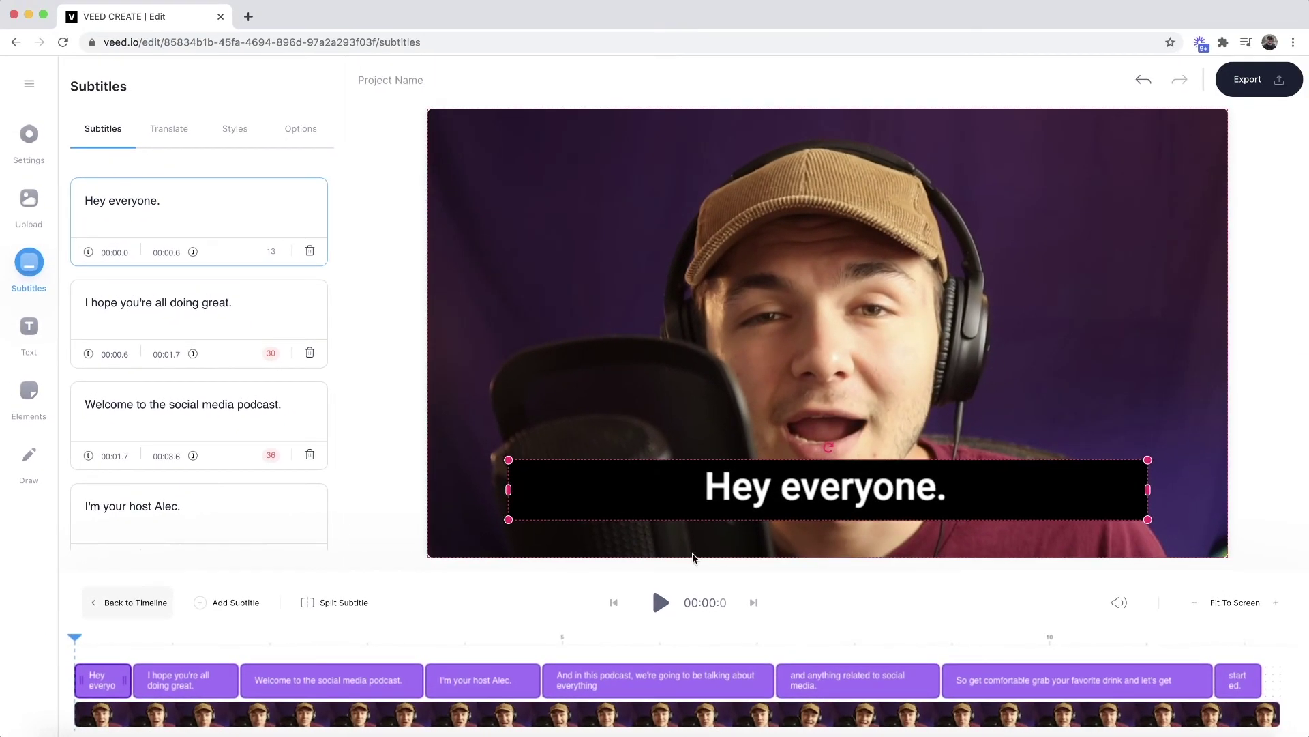
# - Move 'started.' onto the end of the previous subtitle and delete the emptied last line
pyautogui.click(663, 603)
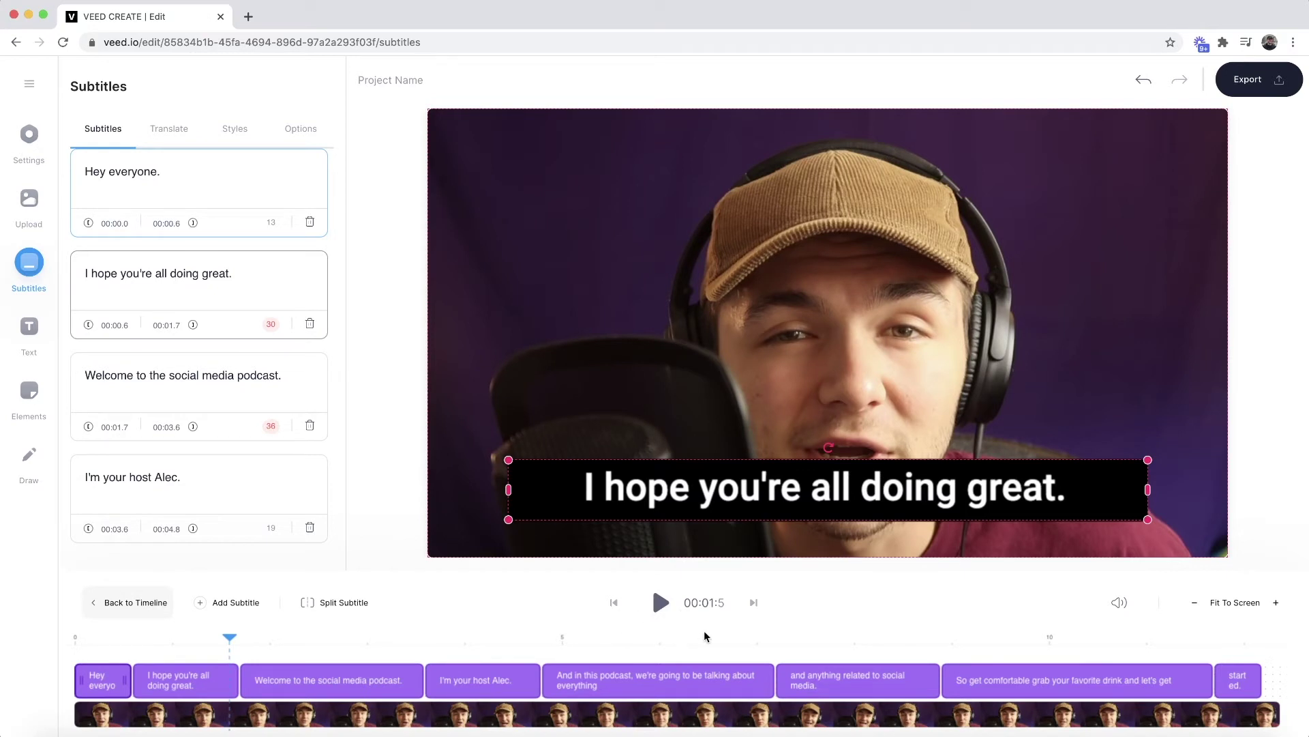
pyautogui.moveTo(1040, 637); pyautogui.dragTo(1243, 641)
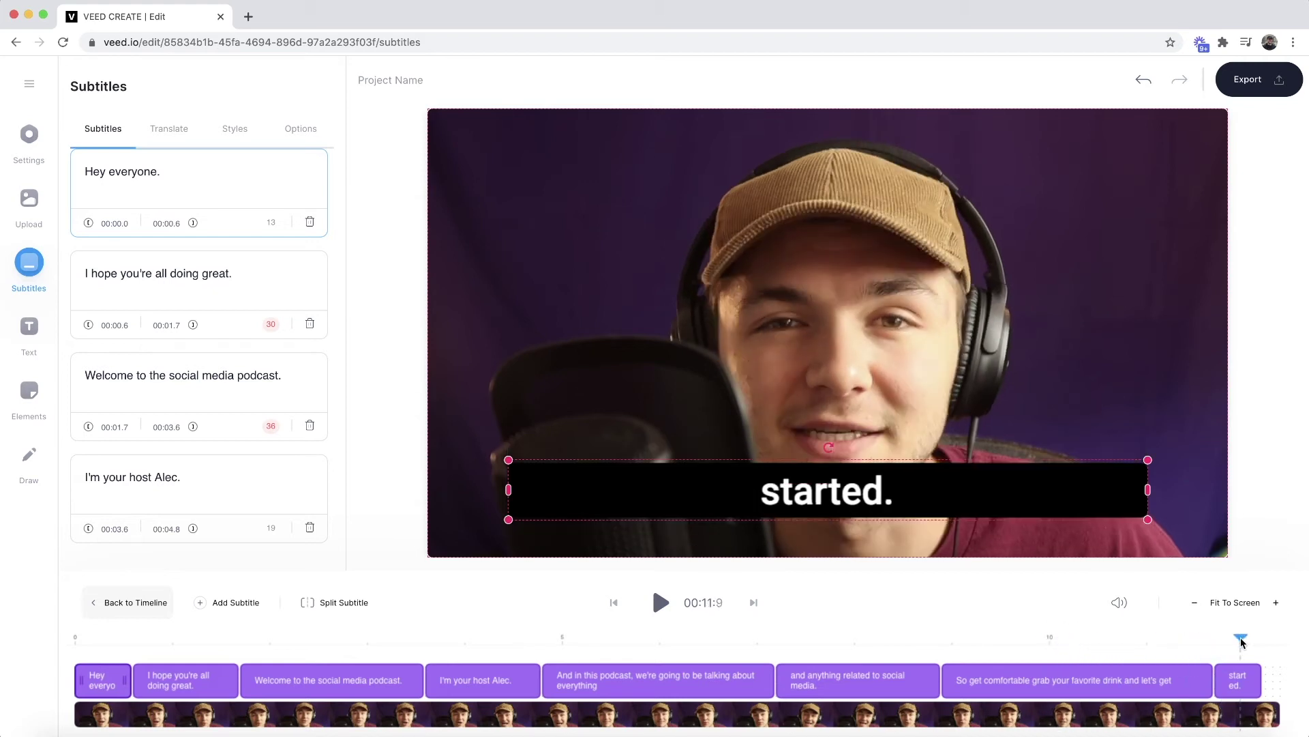
pyautogui.scroll(-7, 231, 472)
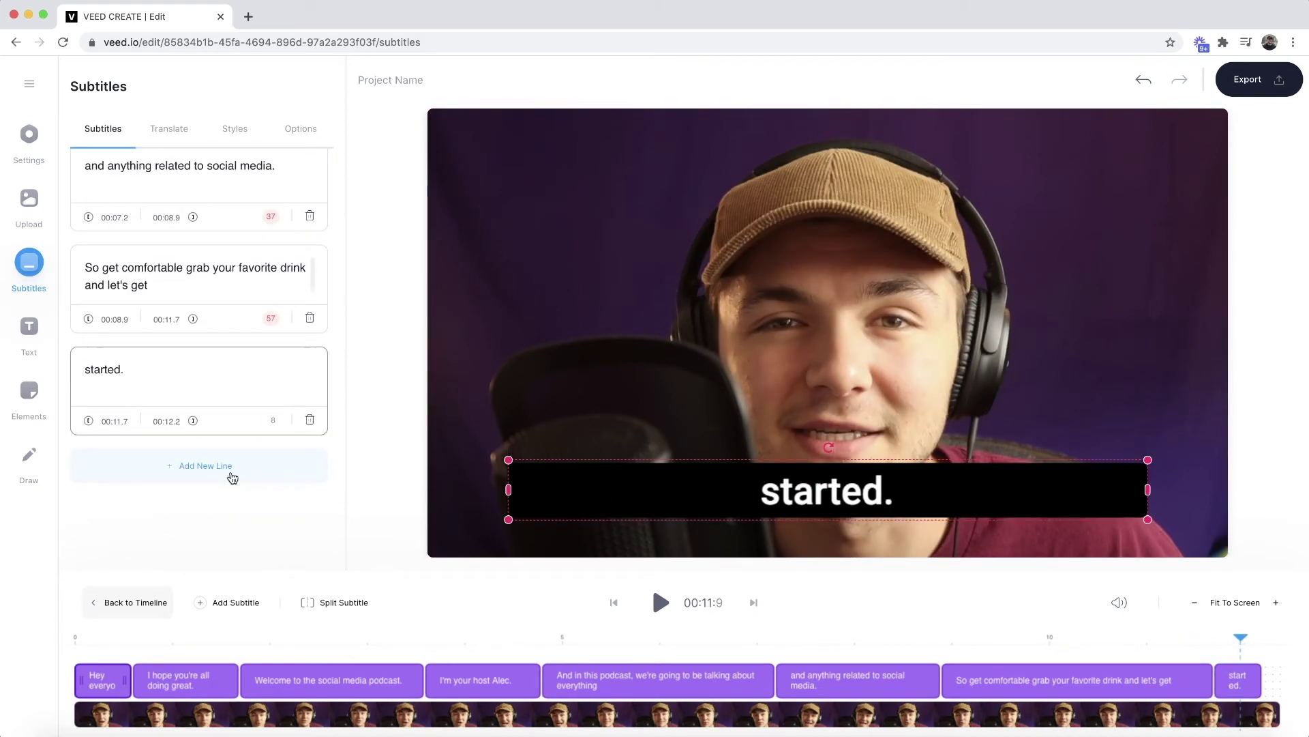
pyautogui.moveTo(153, 369); pyautogui.dragTo(78, 373)
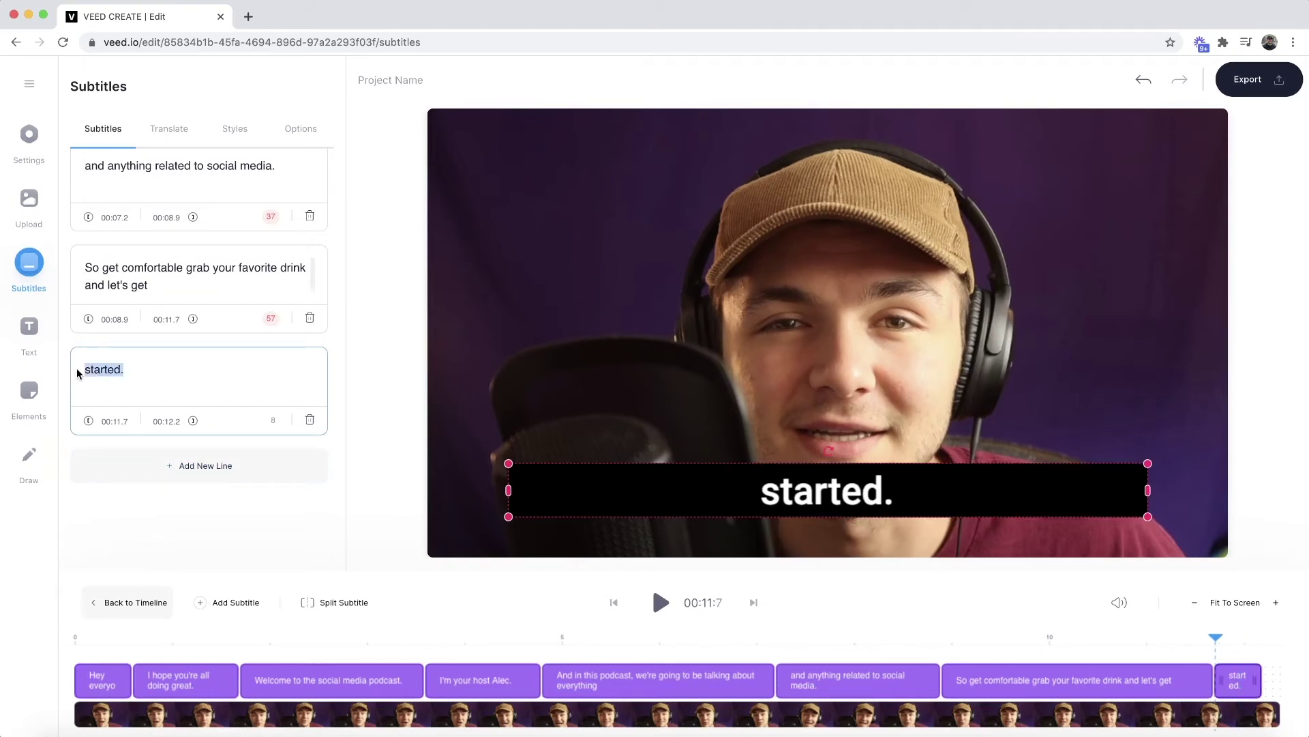
pyautogui.press('BackSpace')
pyautogui.click(184, 286)
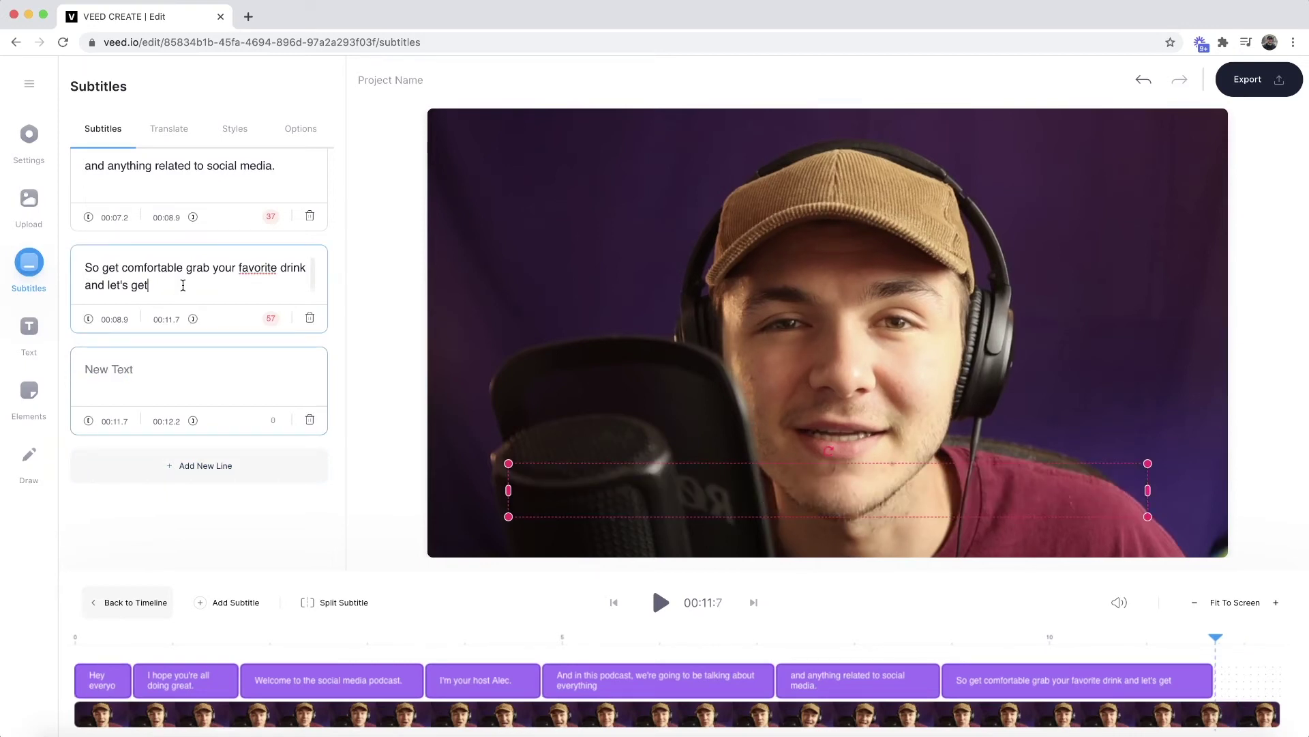
pyautogui.write('started.')
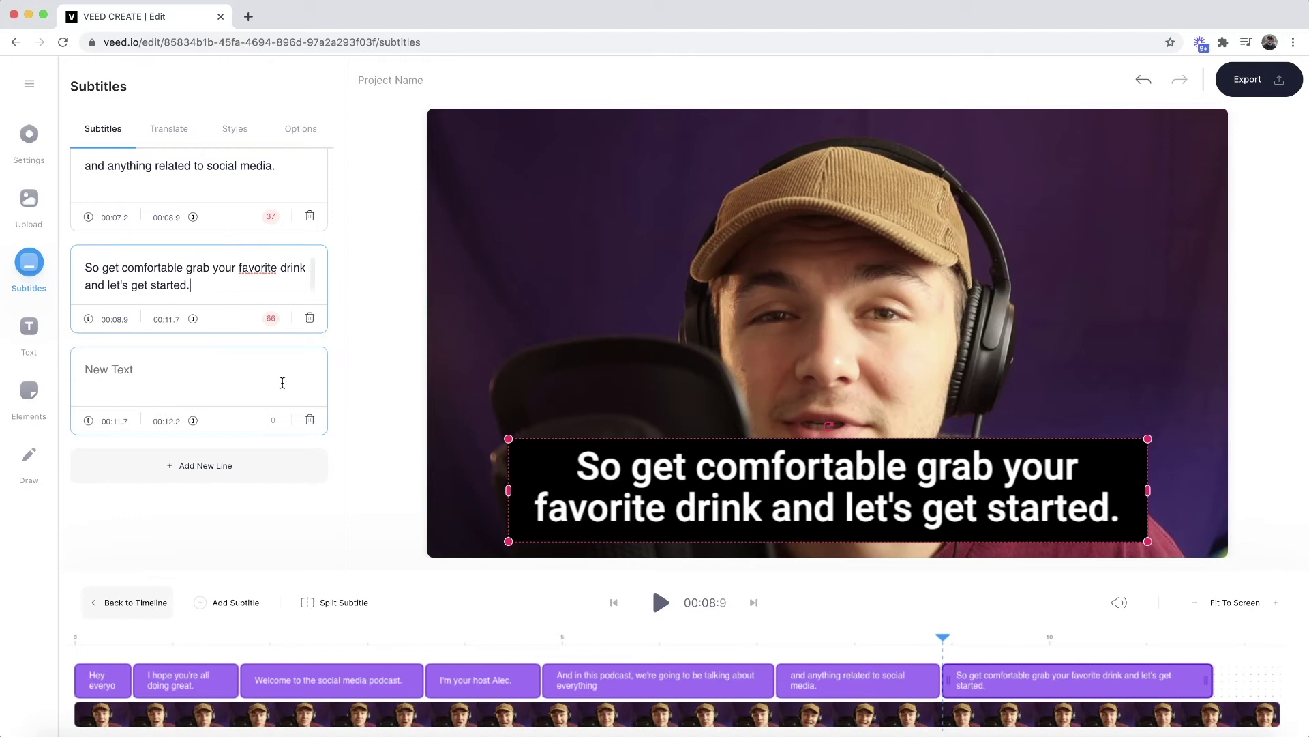
pyautogui.click(310, 420)
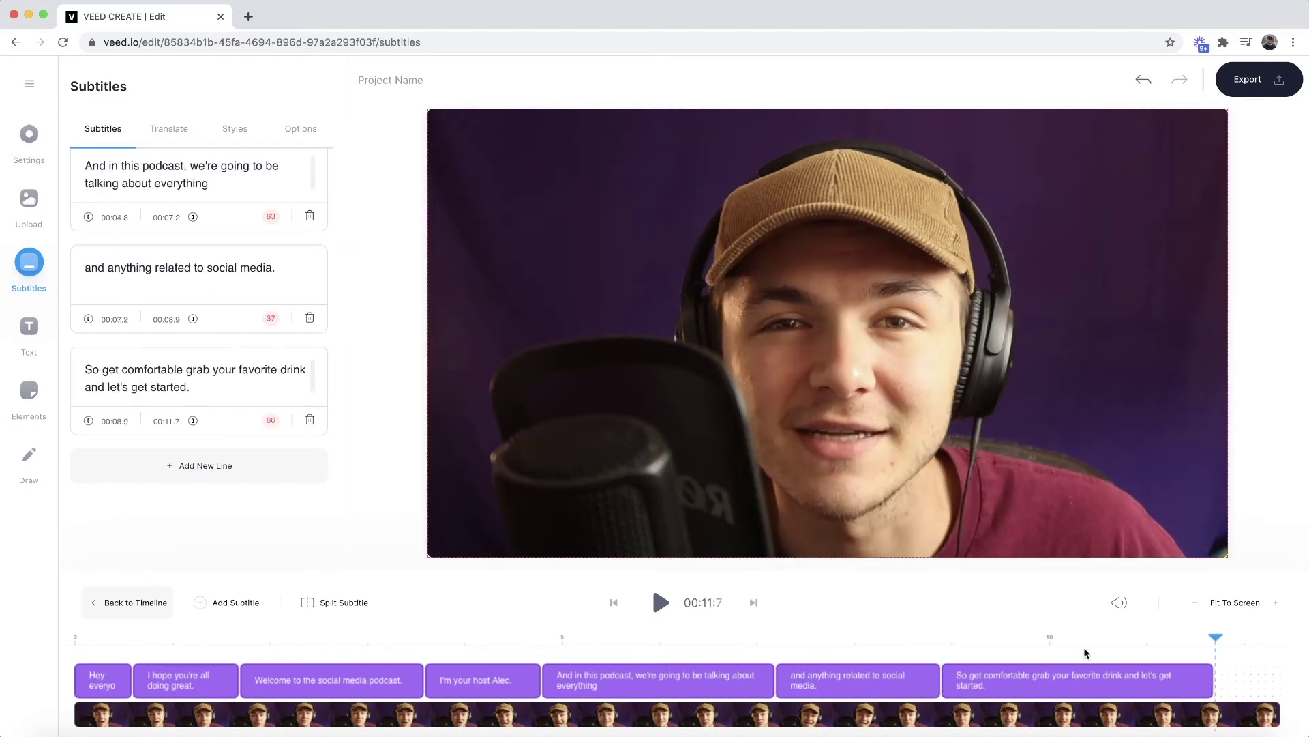
# - Extend the last subtitle on the timeline to end at 00:12.3 and play it back
pyautogui.click(1207, 682)
pyautogui.moveTo(1209, 684); pyautogui.dragTo(1279, 680)
pyautogui.click(875, 640)
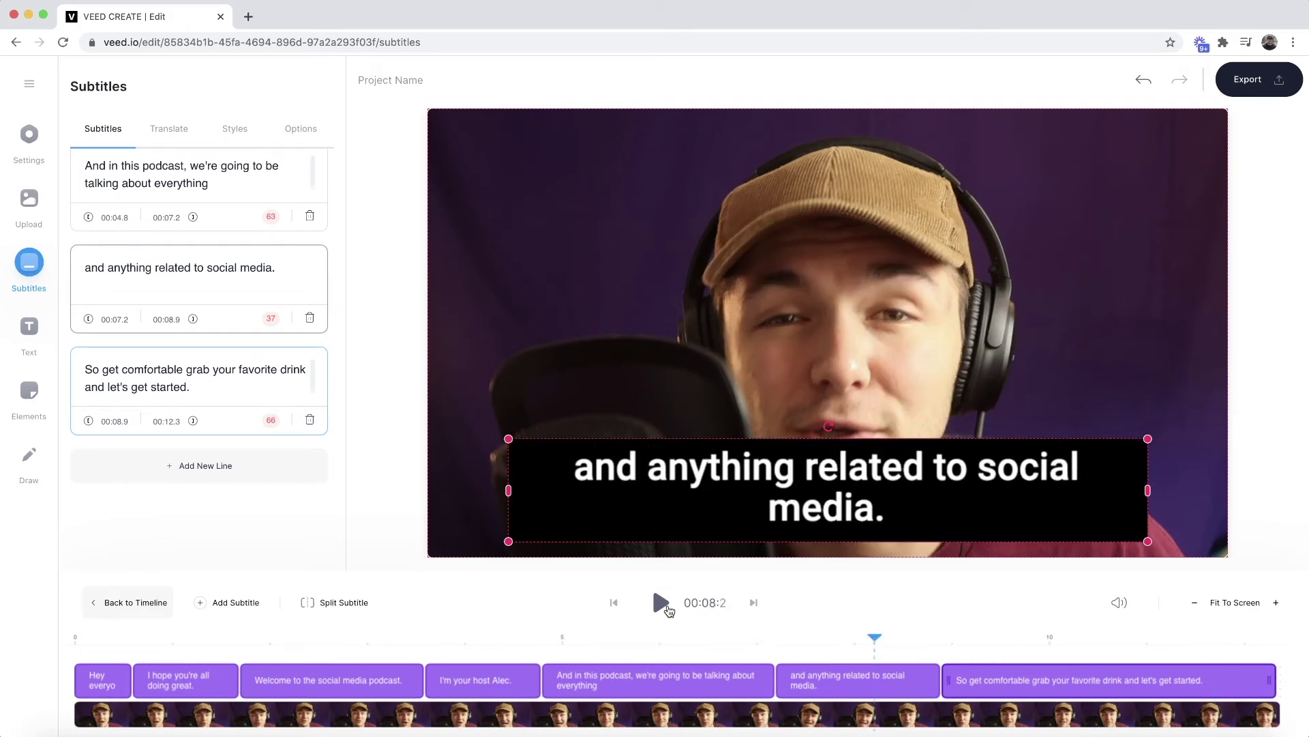
pyautogui.click(661, 603)
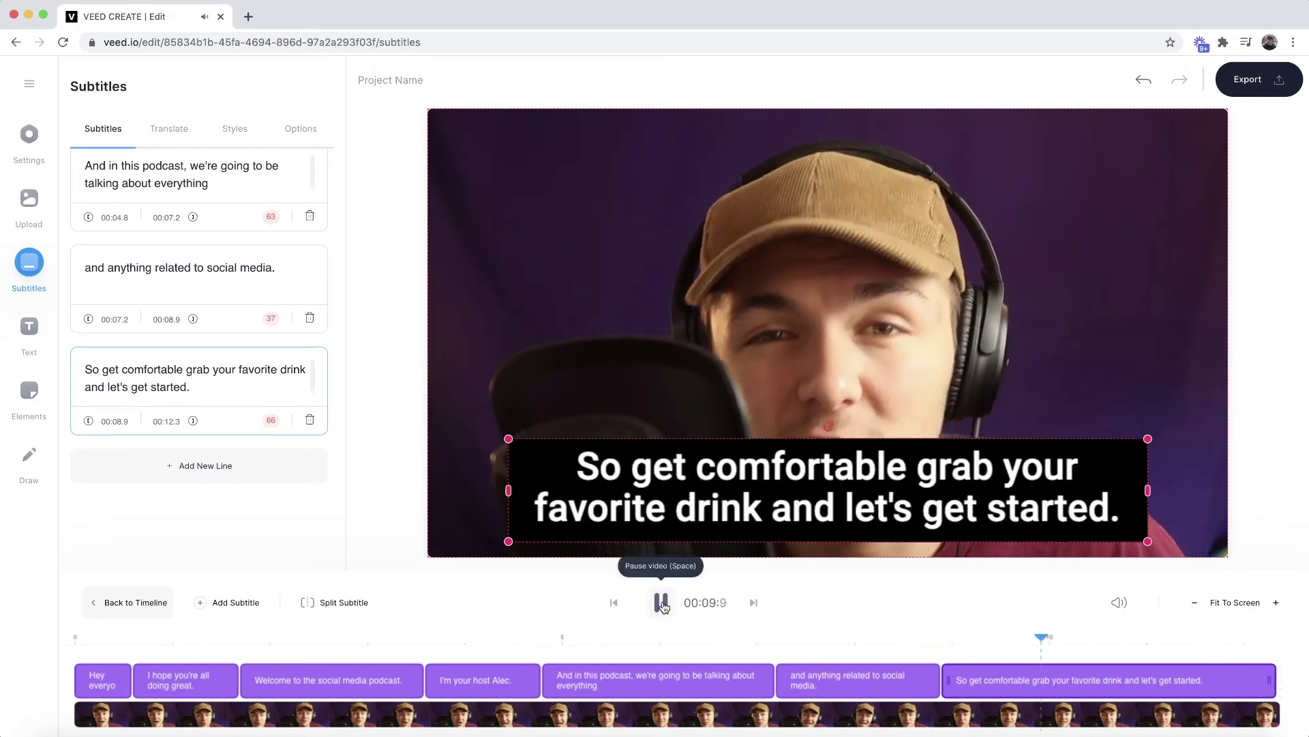
pyautogui.click(663, 607)
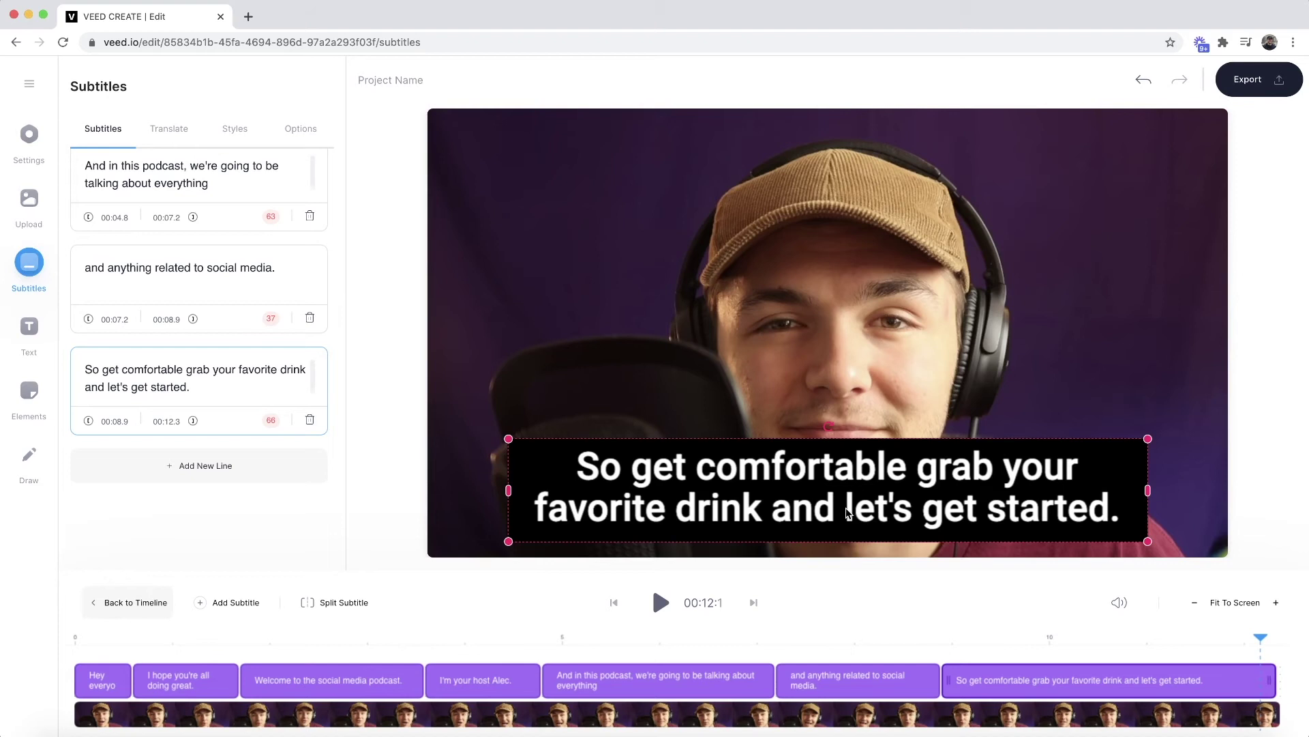
# - Replay from about 00:08.8 and pause at 00:10.9, where the sentence should break
pyautogui.click(936, 641)
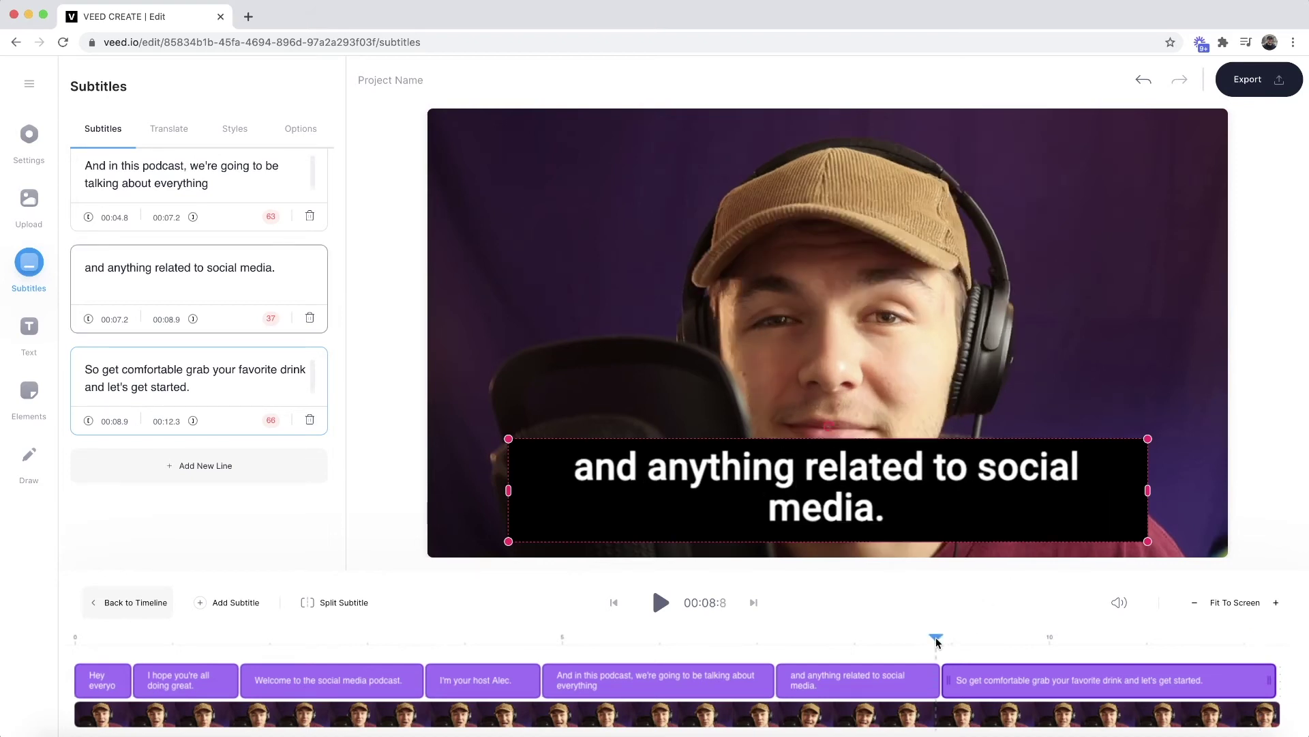
pyautogui.click(661, 605)
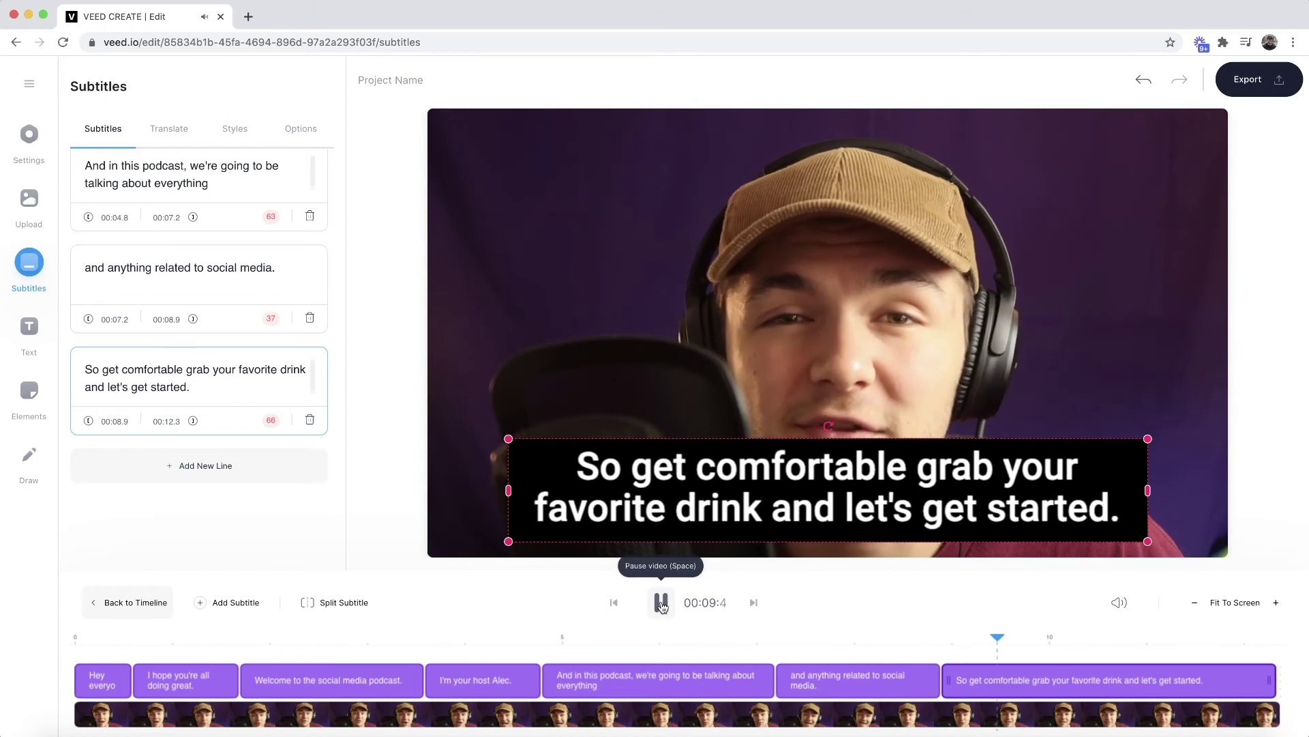
pyautogui.click(661, 605)
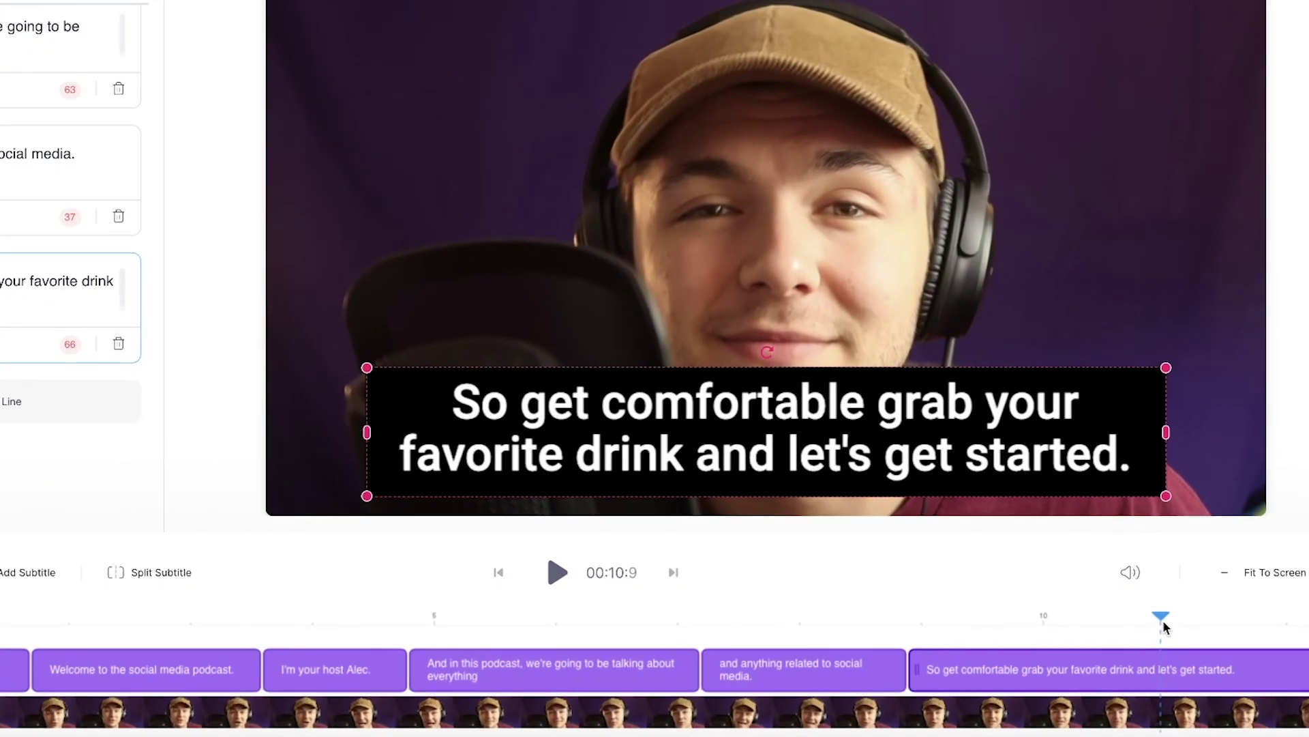
# - Split the closing subtitle at 00:10.9 and replay from 00:08.8 to check both halves
pyautogui.click(142, 580)
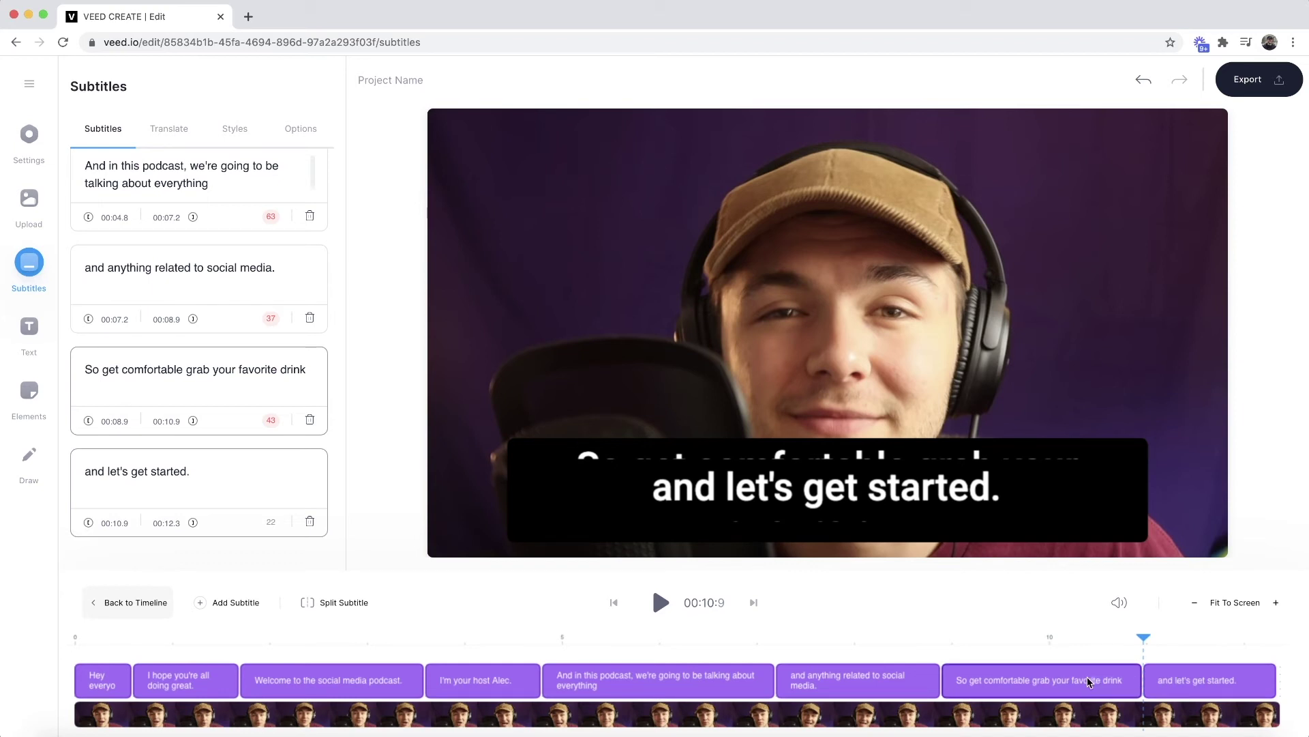
pyautogui.click(933, 641)
pyautogui.click(661, 602)
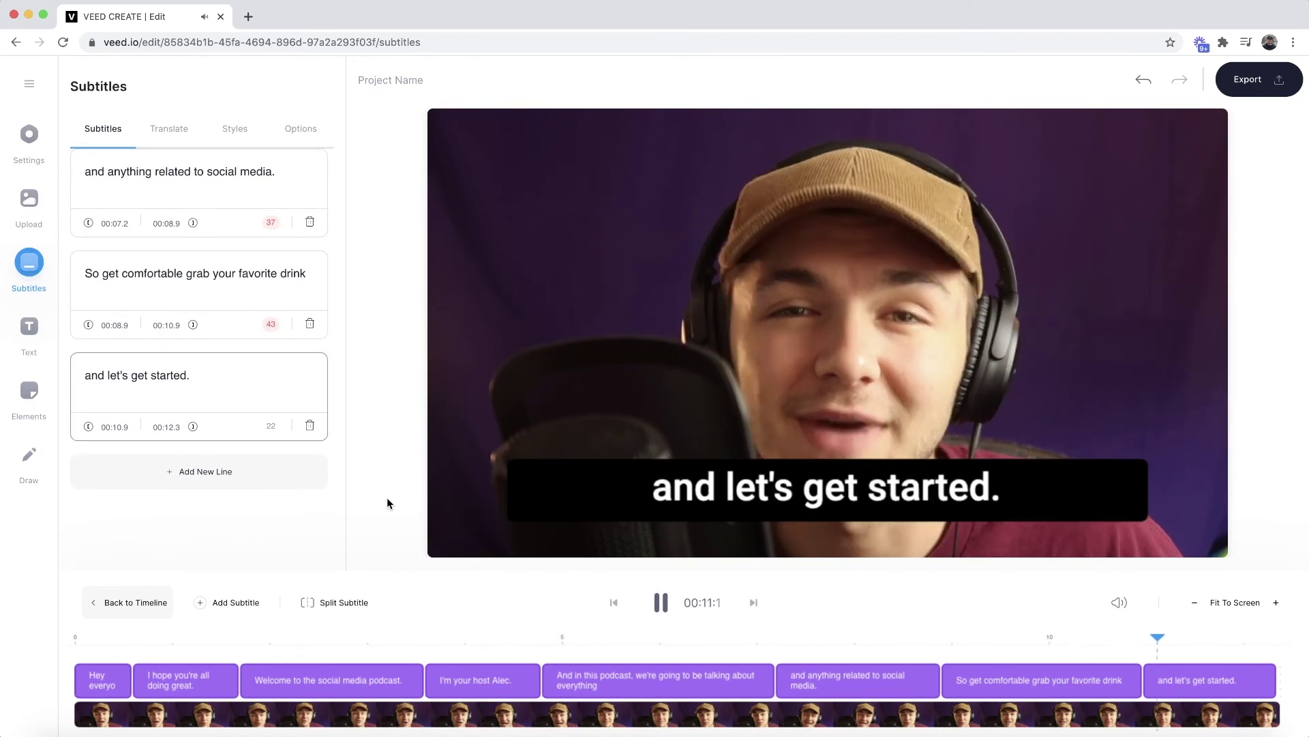
pyautogui.click(661, 602)
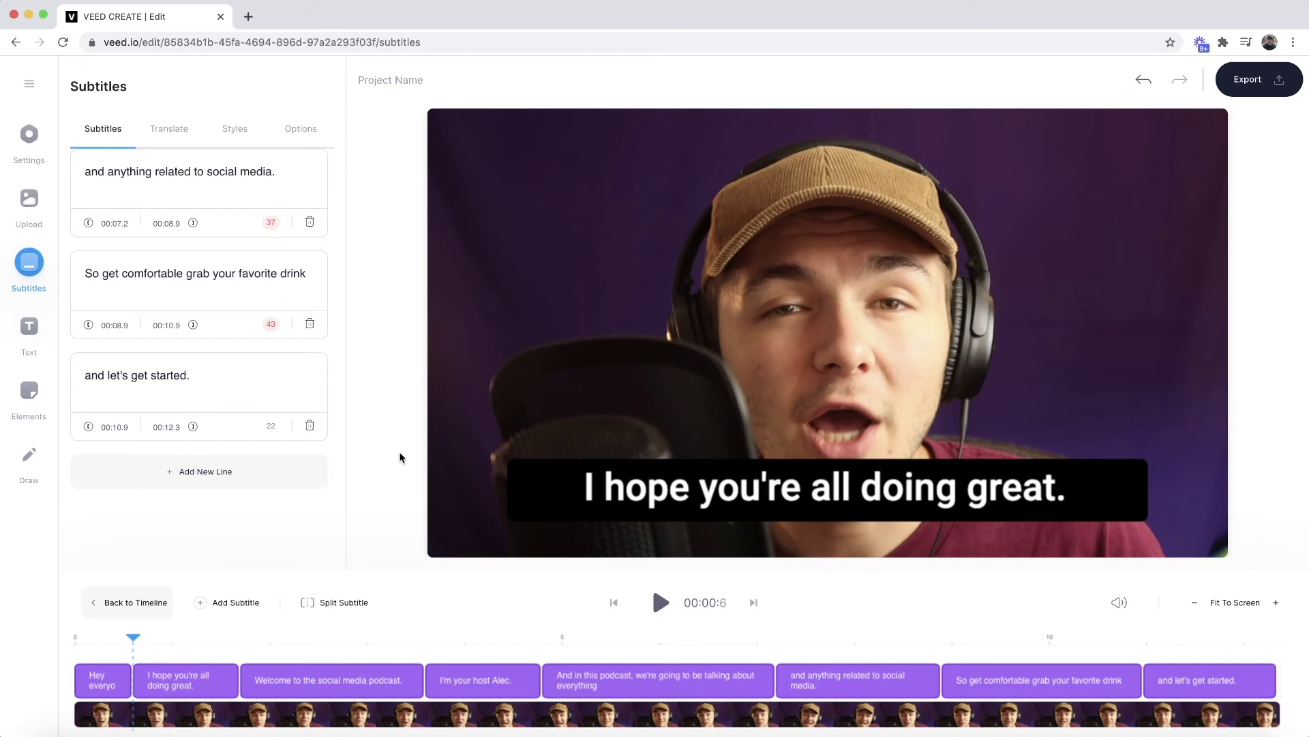
# - Download the subtitles in .SRT format from the Options tab as subtitles (4).zip
pyautogui.scroll(10, 313, 272)
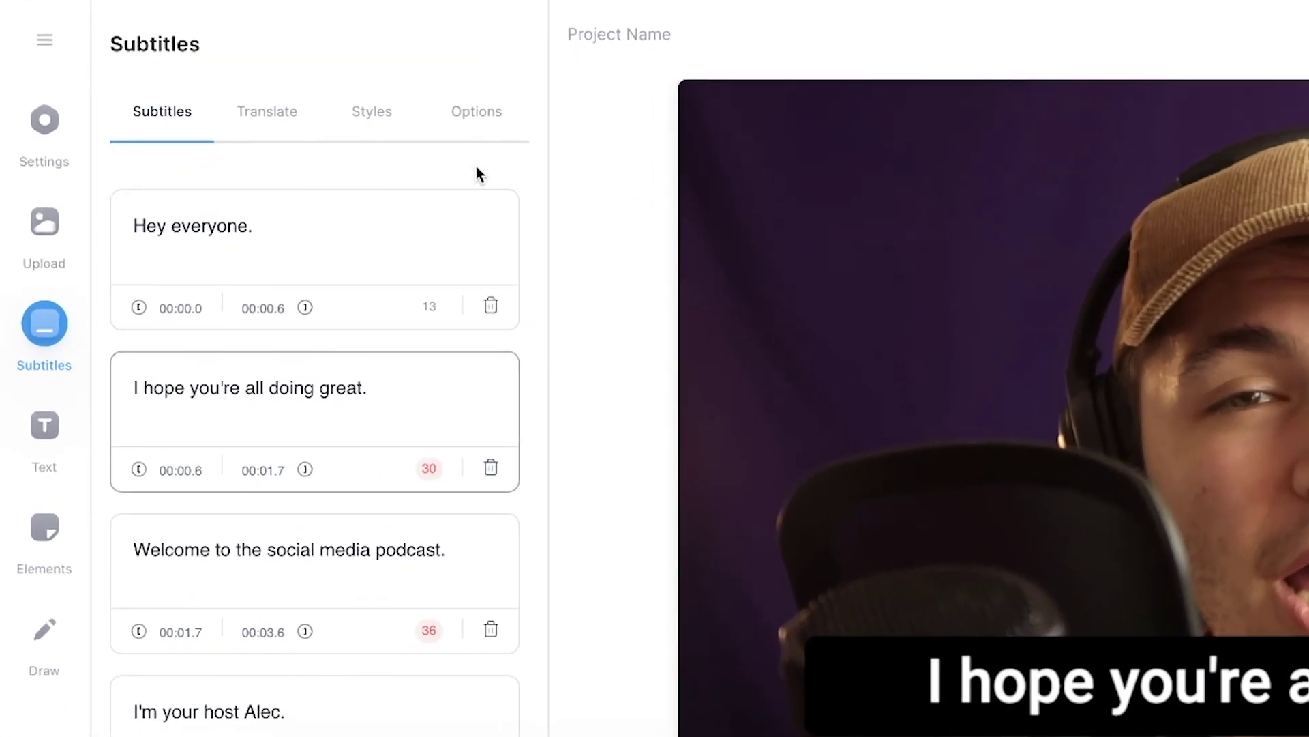
pyautogui.click(481, 128)
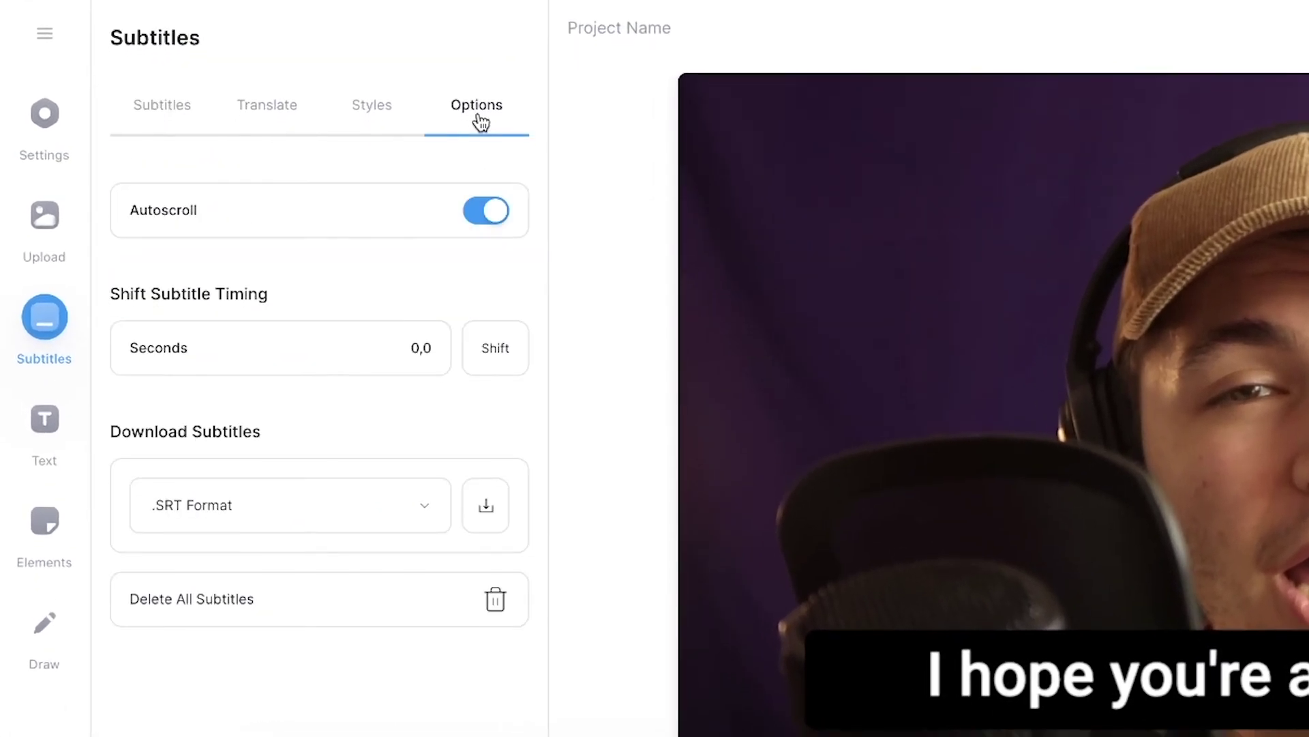
pyautogui.moveTo(107, 366); pyautogui.dragTo(246, 350)
pyautogui.click(246, 351)
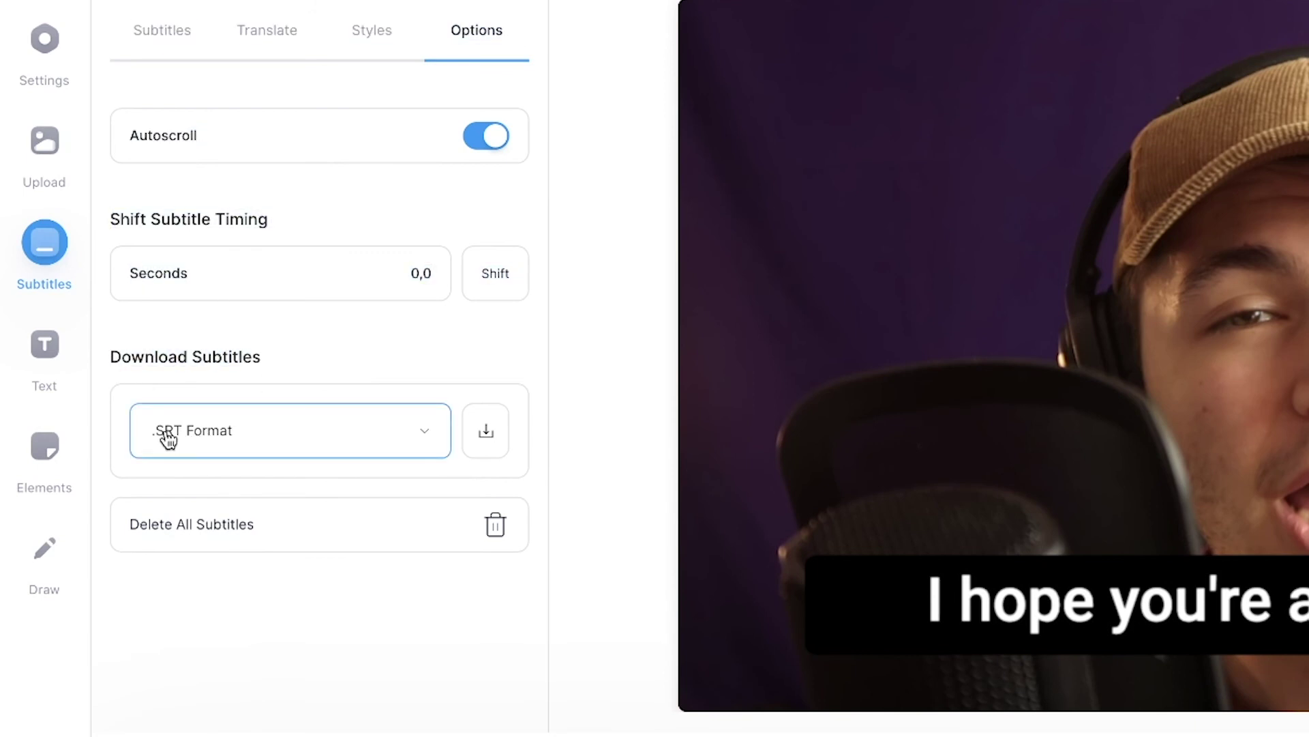
pyautogui.click(424, 432)
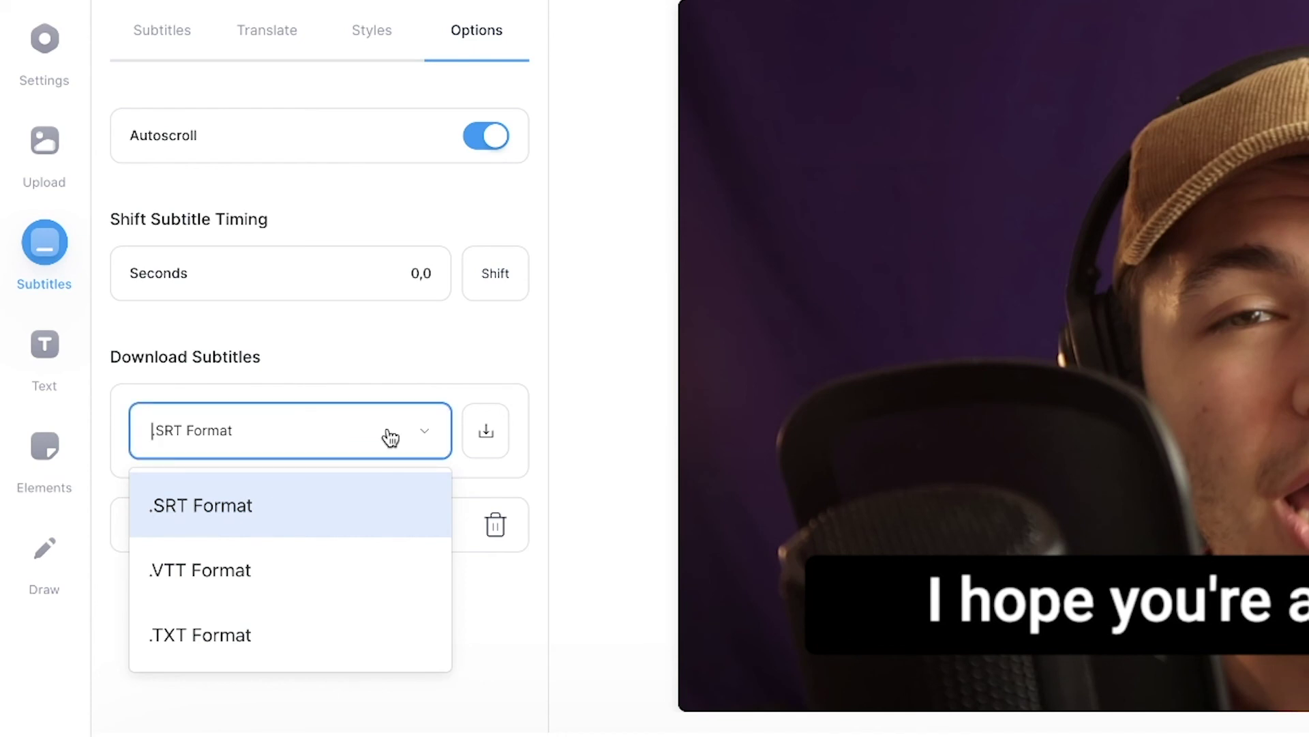
pyautogui.click(394, 354)
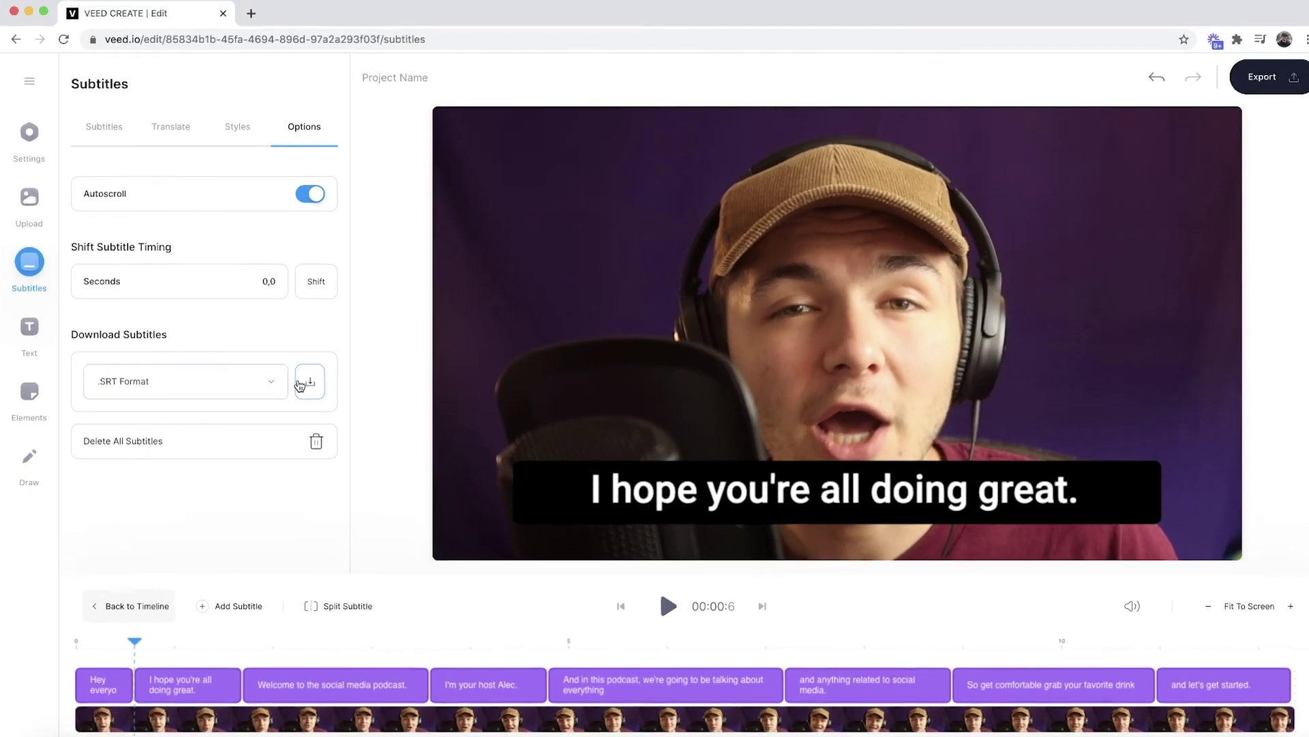
pyautogui.click(307, 384)
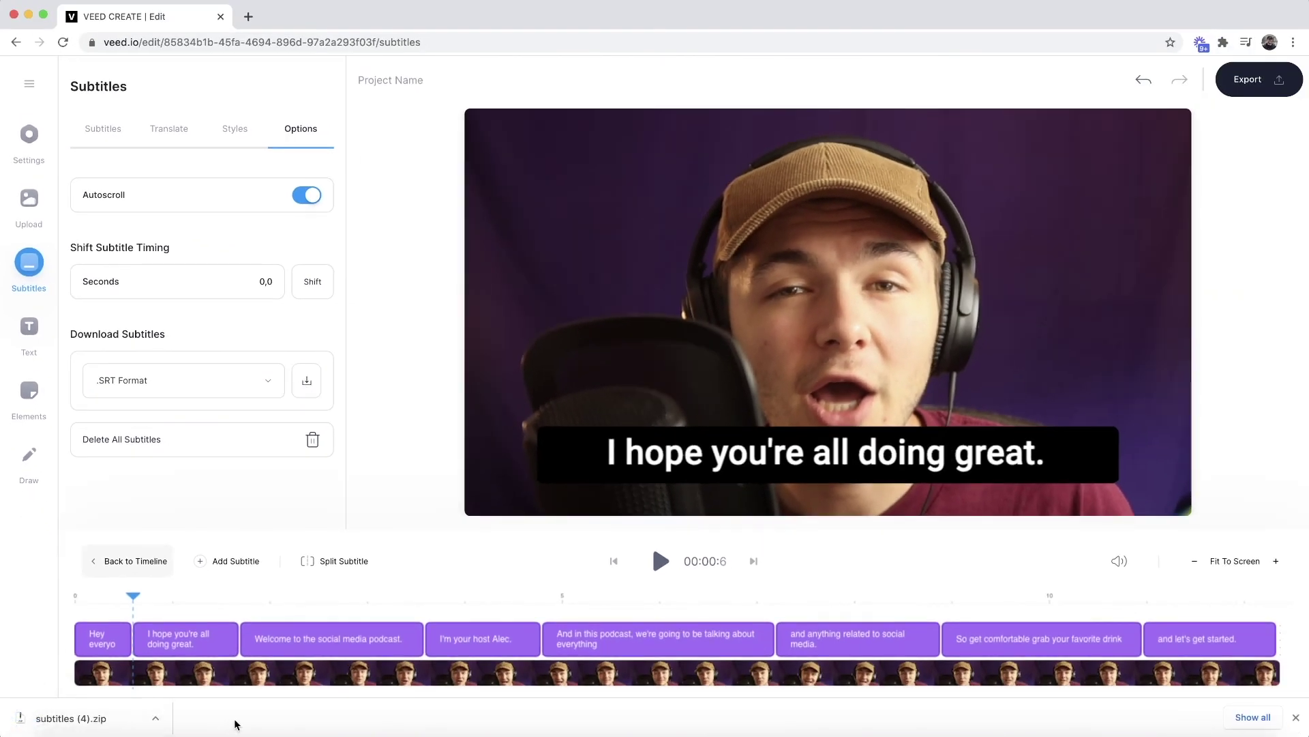